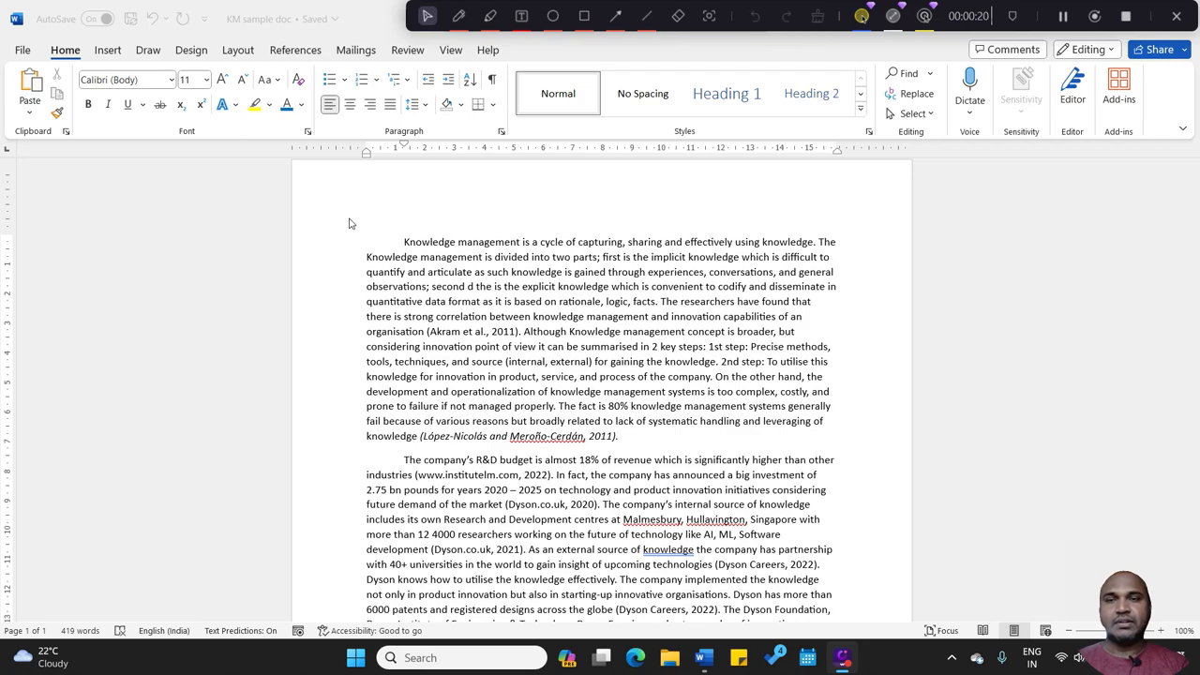
Step: Change the first paragraph's font to Mangal (Body) and its size to 10
{"action": "left_click", "coordinate": [402, 243]}
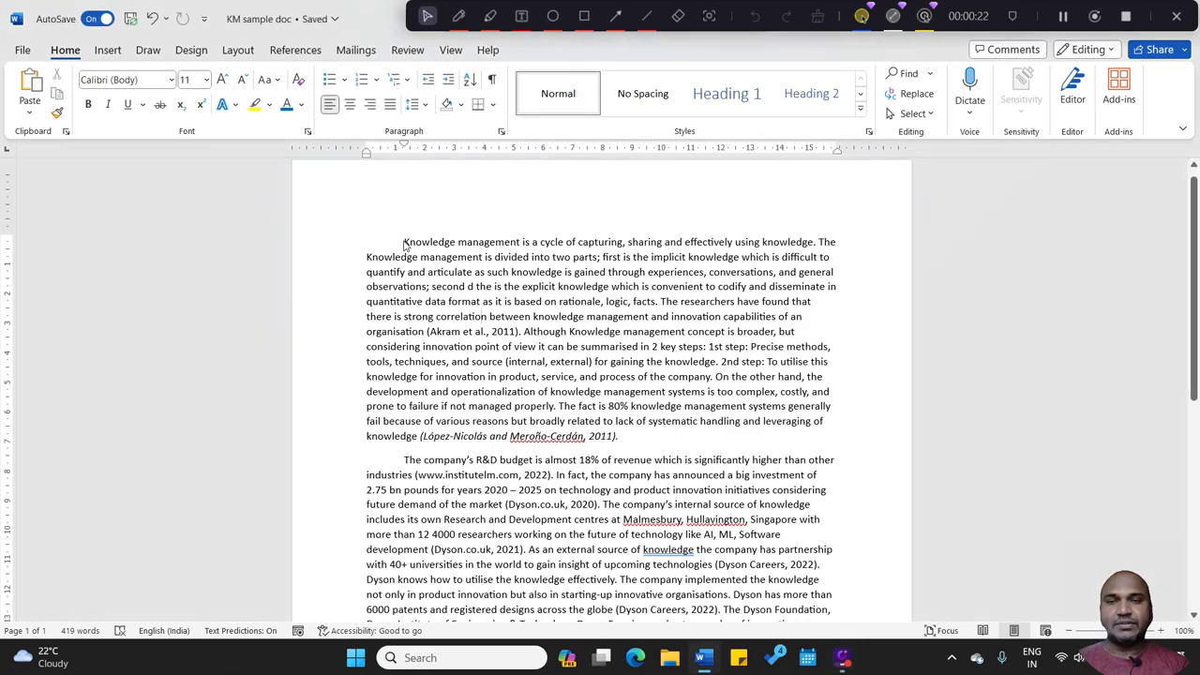
{"action": "left_click_drag", "start_coordinate": [404, 242], "coordinate": [752, 435]}
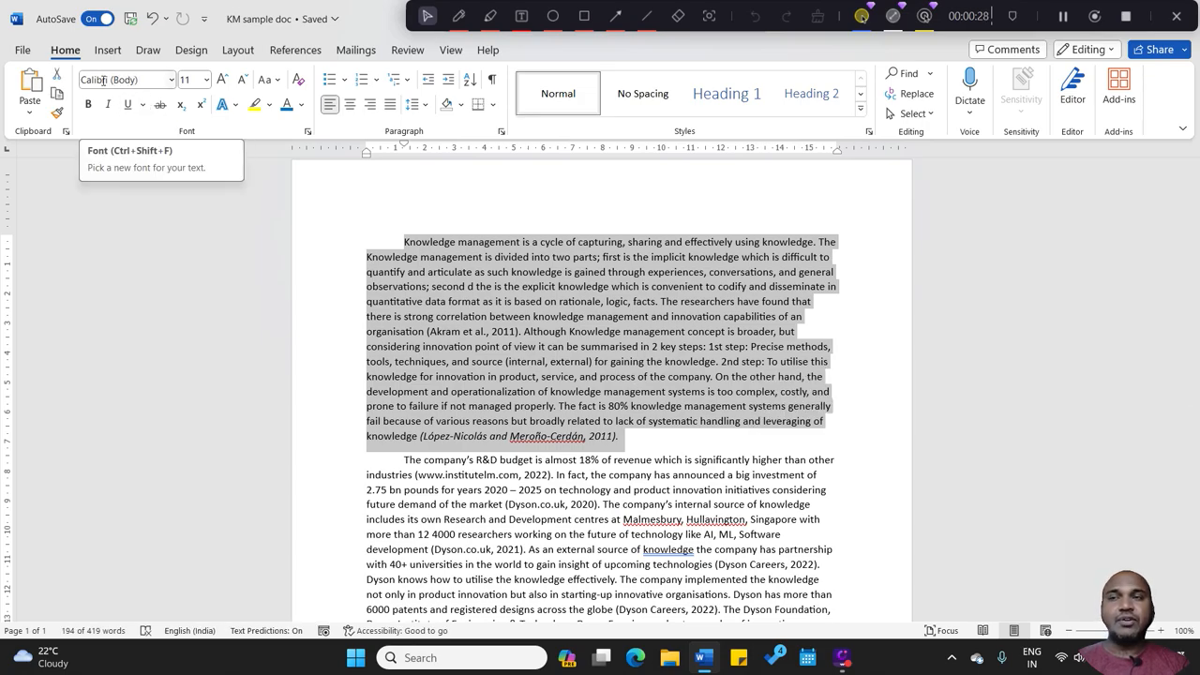
{"action": "left_click", "coordinate": [171, 81]}
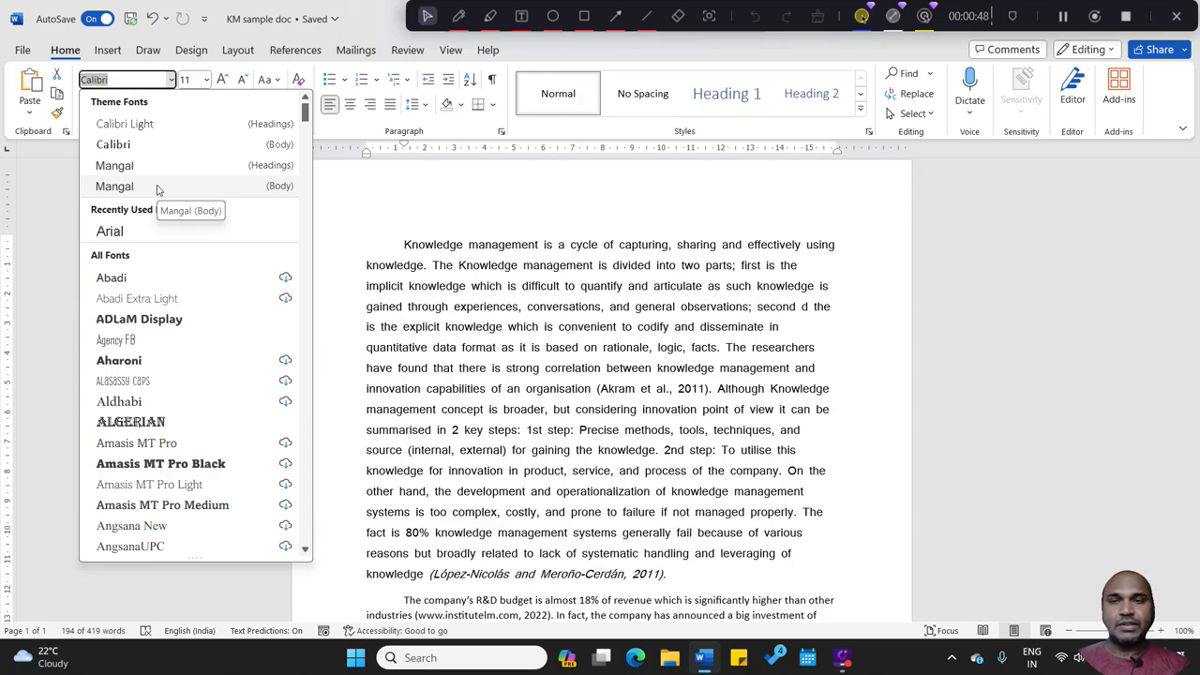
{"action": "left_click", "coordinate": [157, 187]}
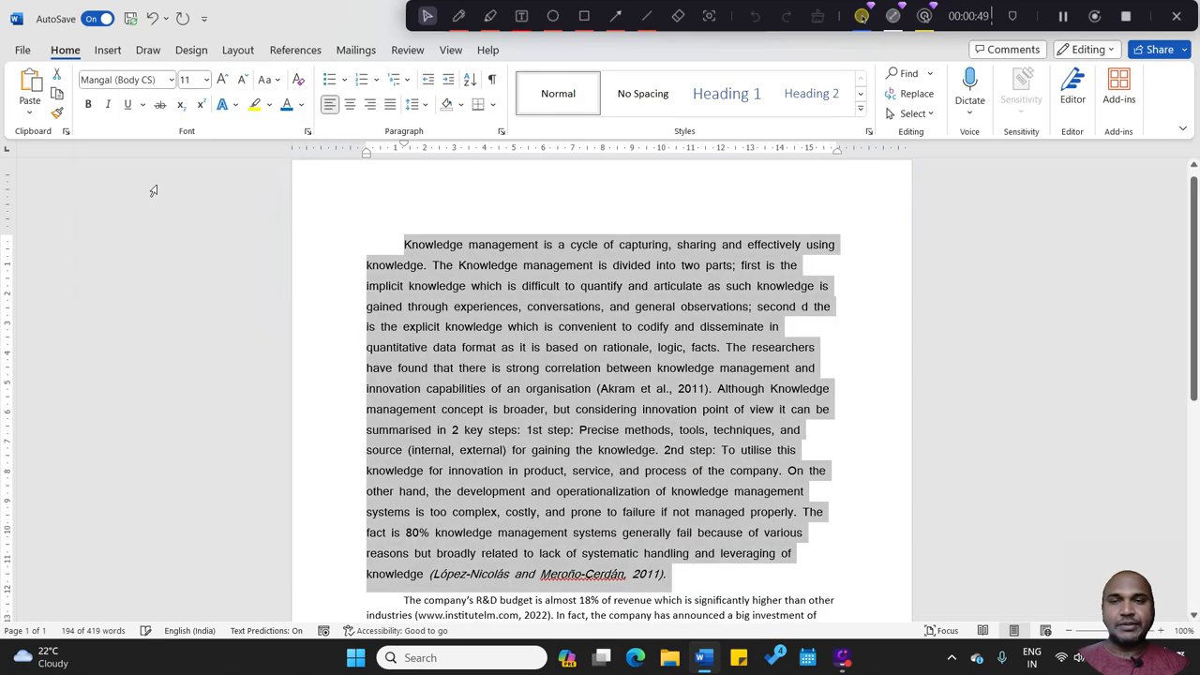
{"action": "left_click", "coordinate": [207, 80]}
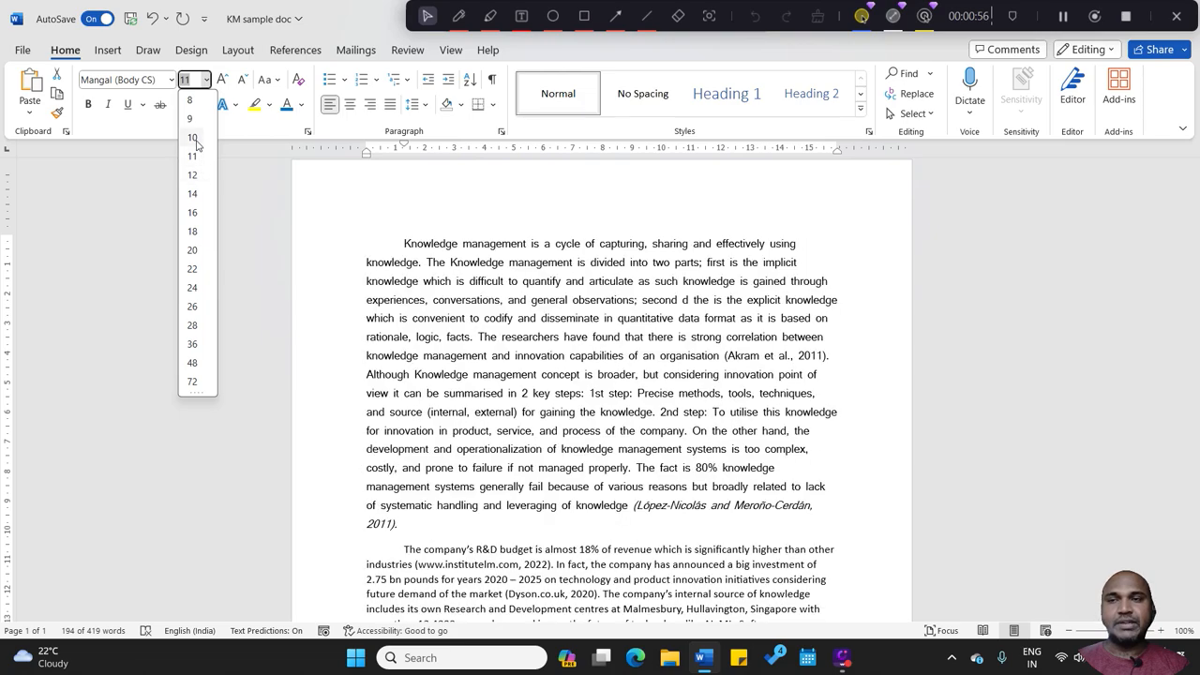
{"action": "left_click", "coordinate": [194, 138]}
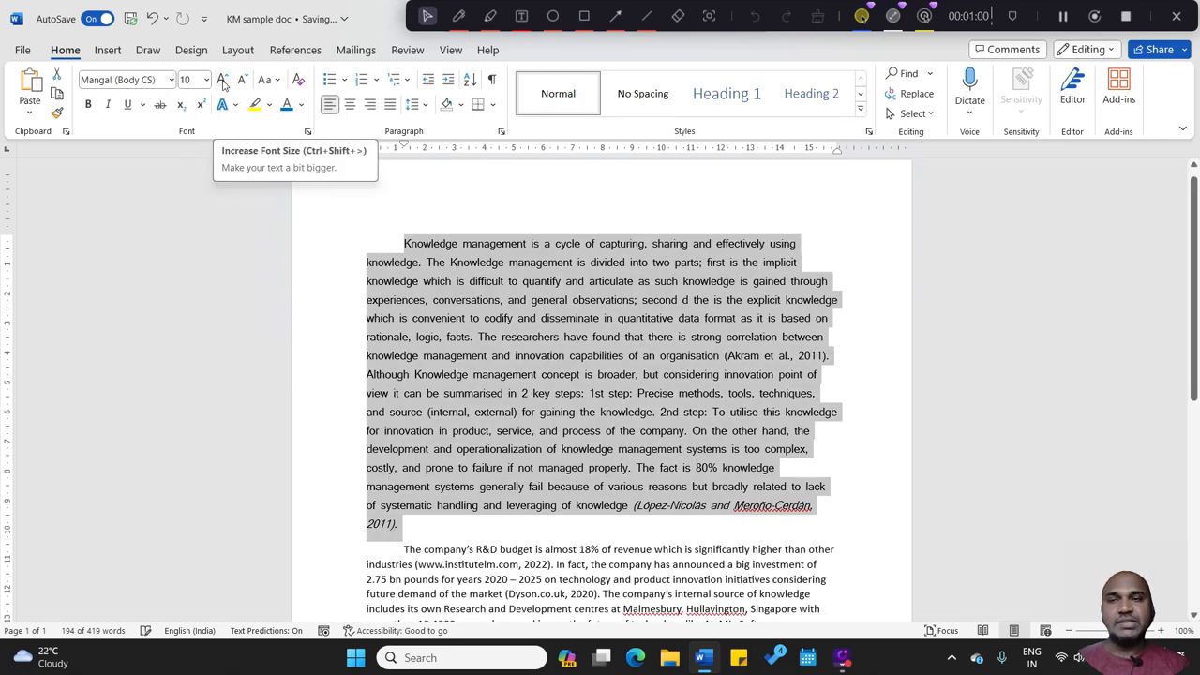
Step: Enlarge the first paragraph's font size to 12 and reduce it back to 10
{"action": "left_click", "coordinate": [222, 80]}
{"action": "left_click", "coordinate": [223, 81]}
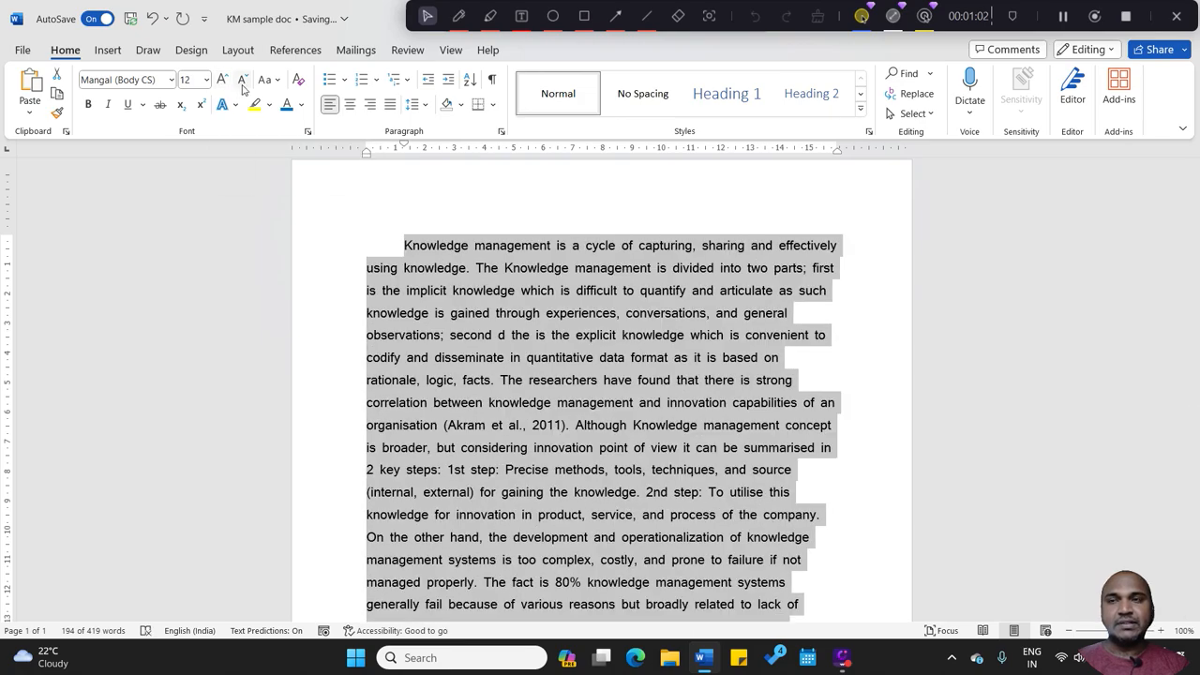
{"action": "left_click", "coordinate": [242, 81]}
{"action": "left_click", "coordinate": [242, 81]}
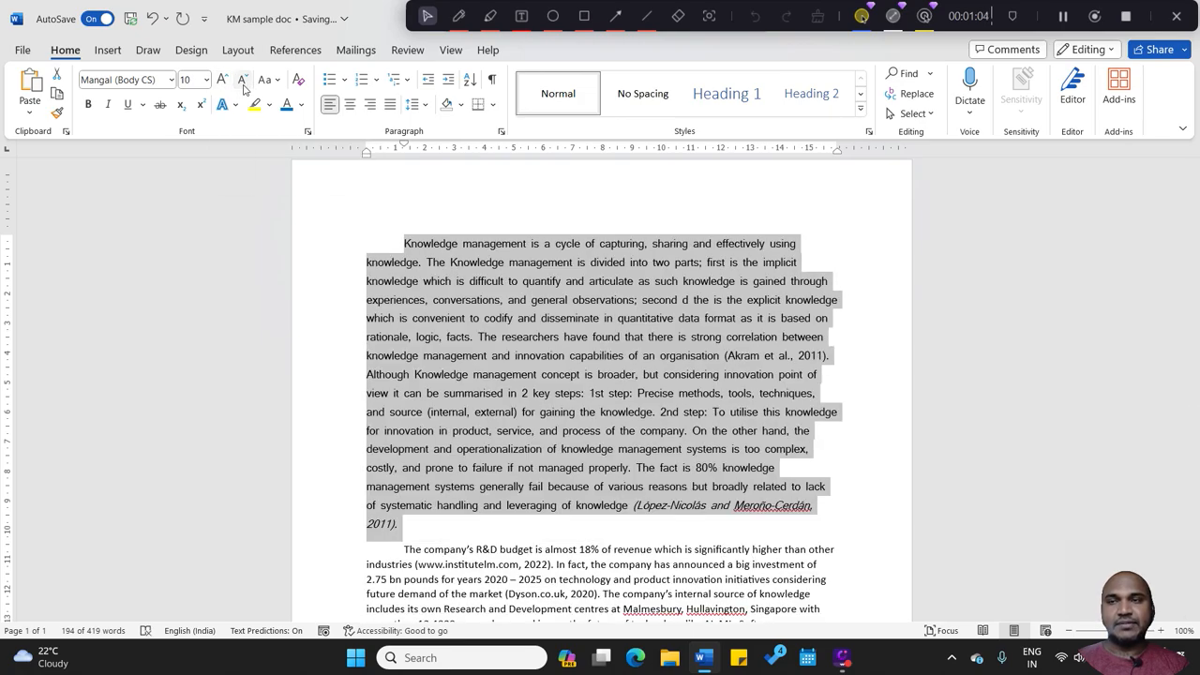
Step: Try bold formatting on the whole first paragraph and undo it
{"action": "left_click", "coordinate": [88, 105]}
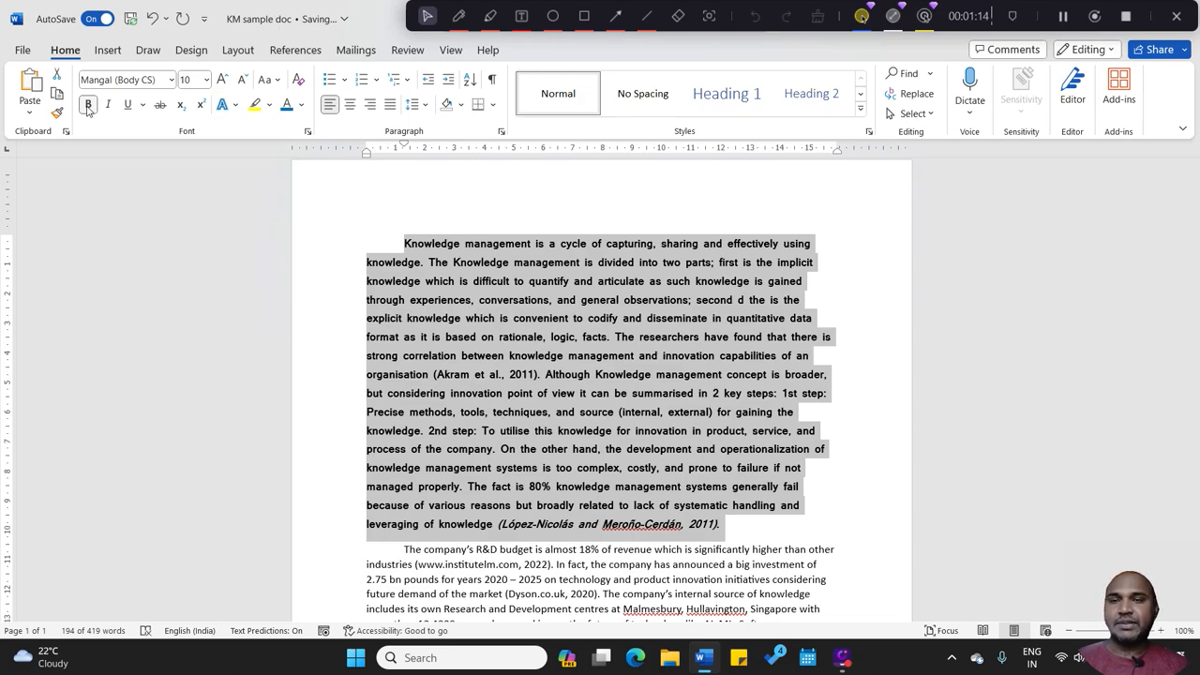
{"action": "left_click", "coordinate": [427, 374]}
{"action": "key", "text": "ctrl+z"}
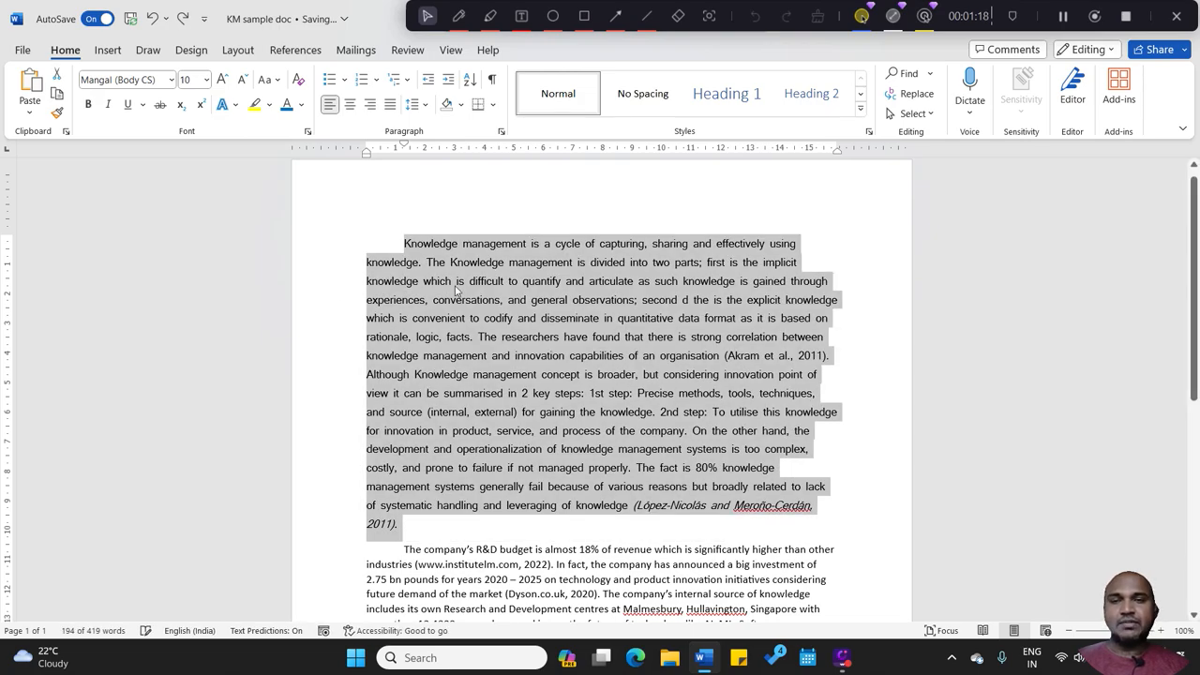
Step: Make the opening words "Knowledge management" of the first paragraph bold
{"action": "left_click", "coordinate": [456, 282]}
{"action": "left_click_drag", "start_coordinate": [529, 244], "coordinate": [404, 245]}
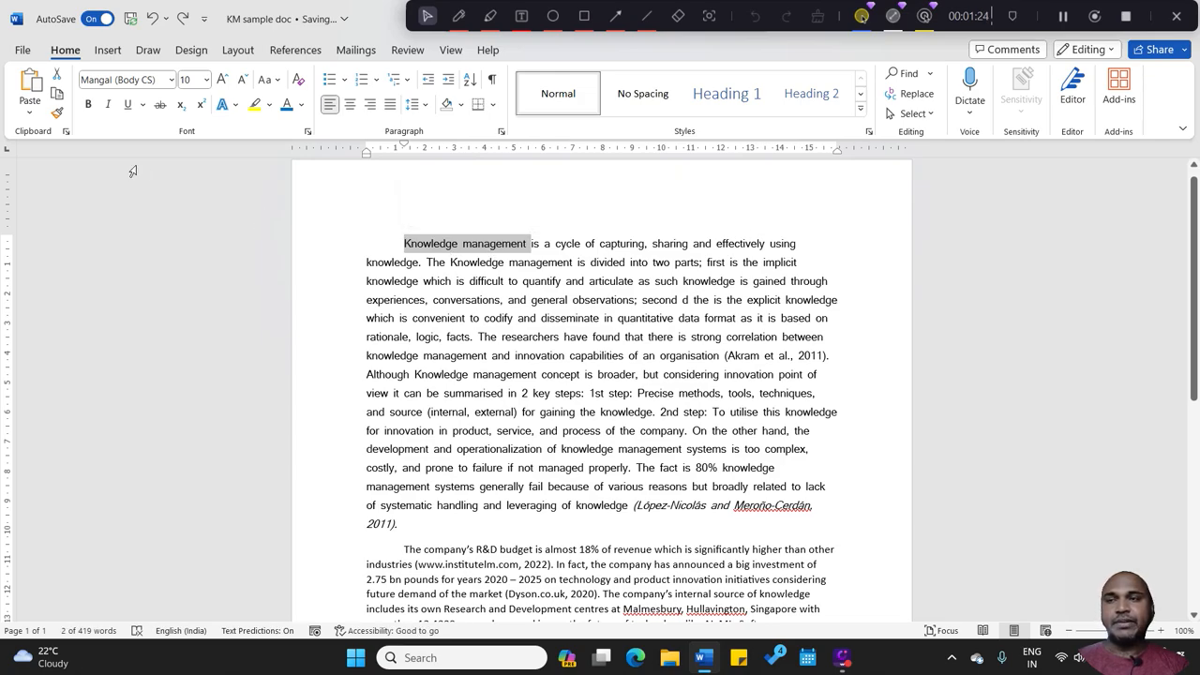
{"action": "left_click", "coordinate": [87, 106]}
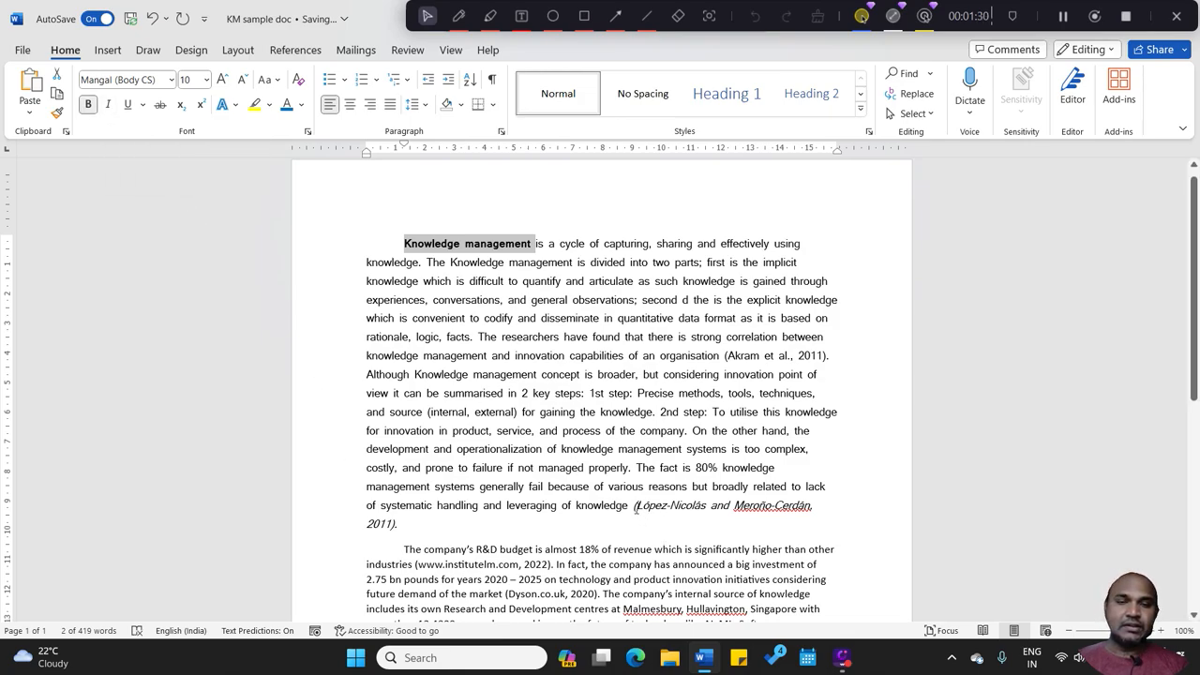
Step: Italicize the 2011 in-text citation that follows "capabilities of an organisation" in the first paragraph
{"action": "left_click_drag", "start_coordinate": [634, 506], "coordinate": [804, 525]}
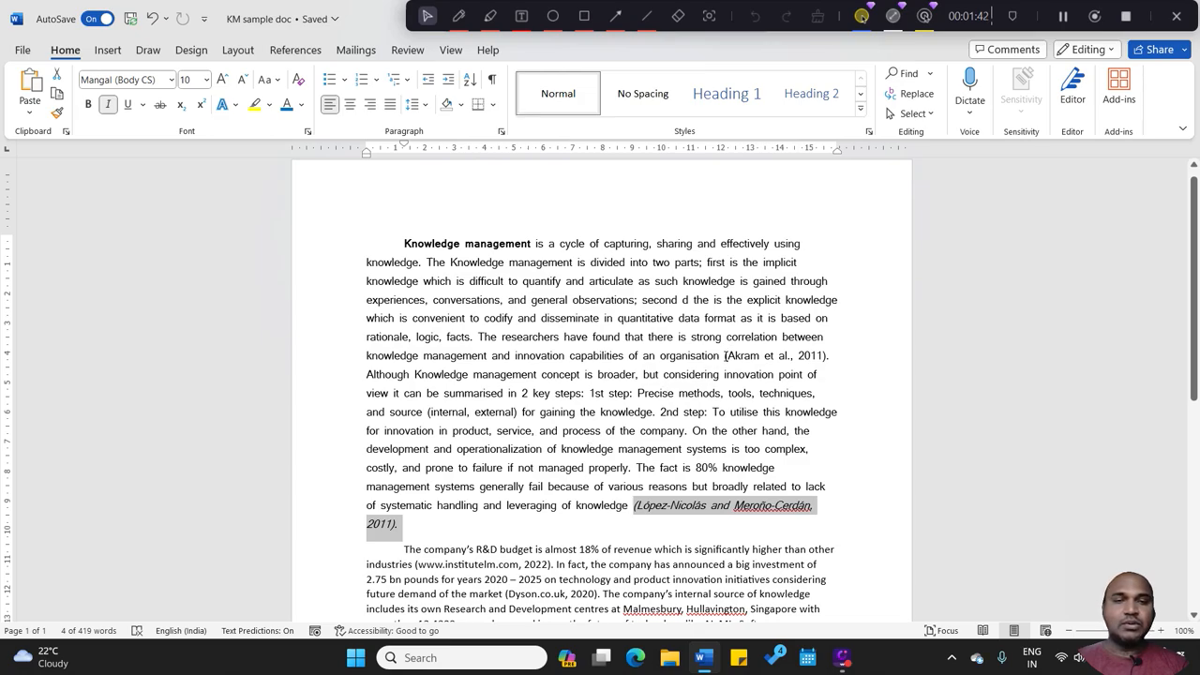
{"action": "left_click", "coordinate": [725, 356]}
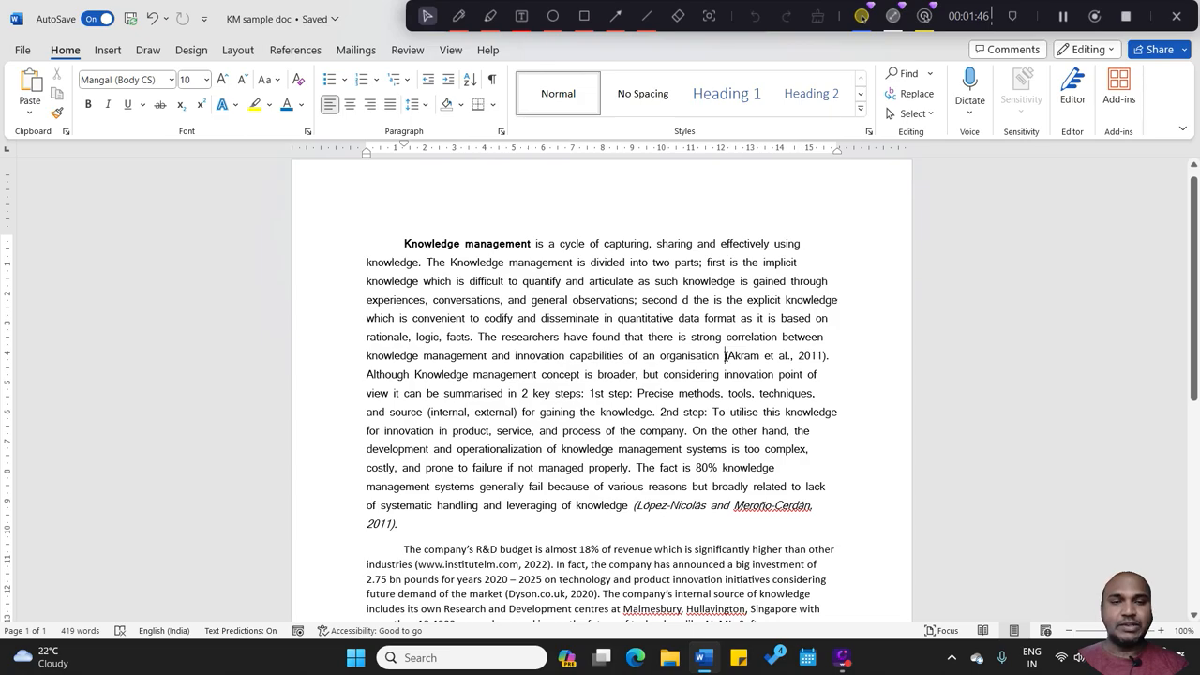
{"action": "left_click_drag", "start_coordinate": [725, 355], "coordinate": [835, 358]}
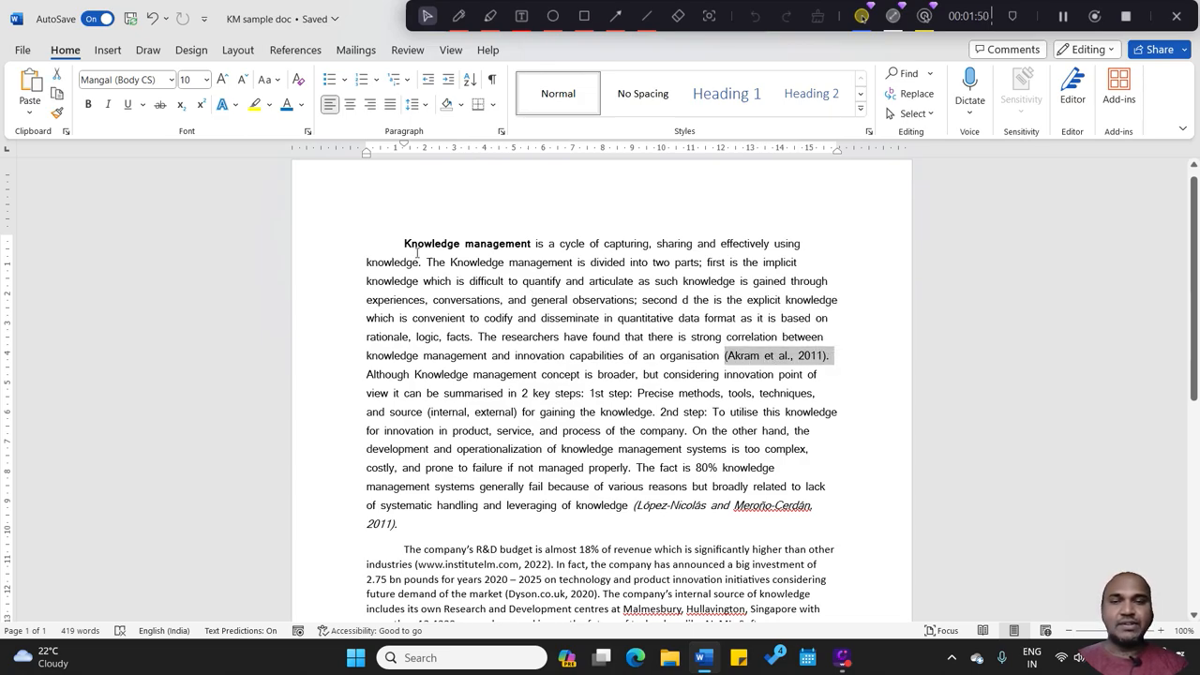
{"action": "left_click", "coordinate": [109, 106]}
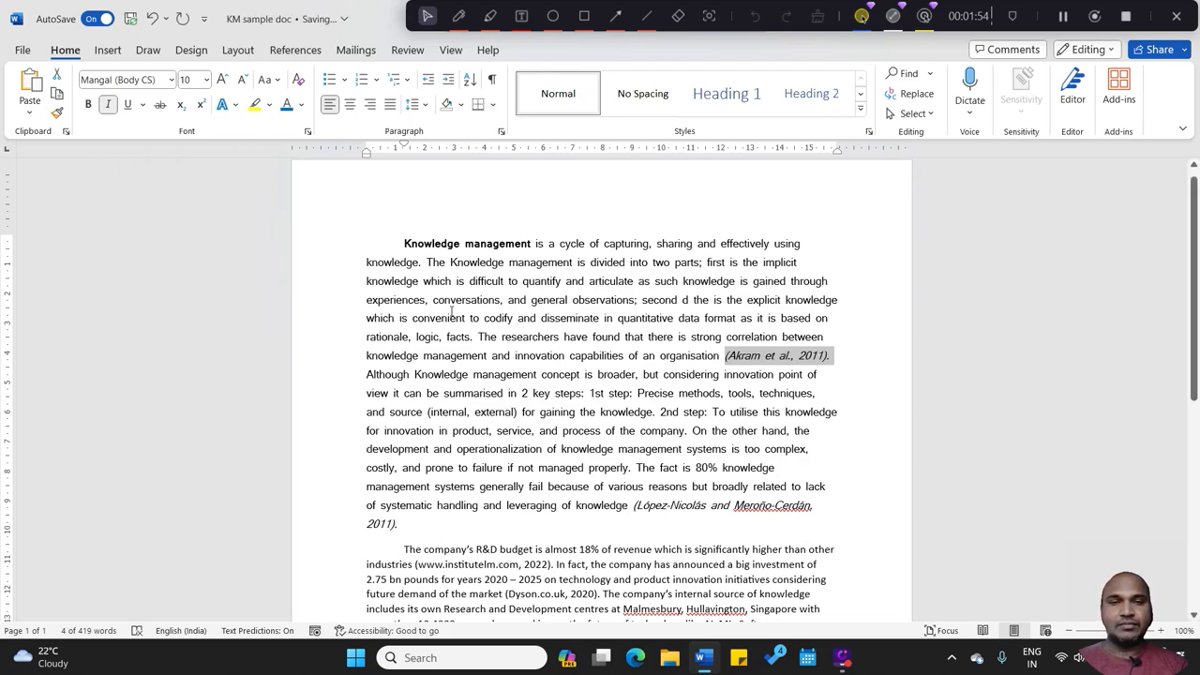
{"action": "left_click", "coordinate": [591, 392]}
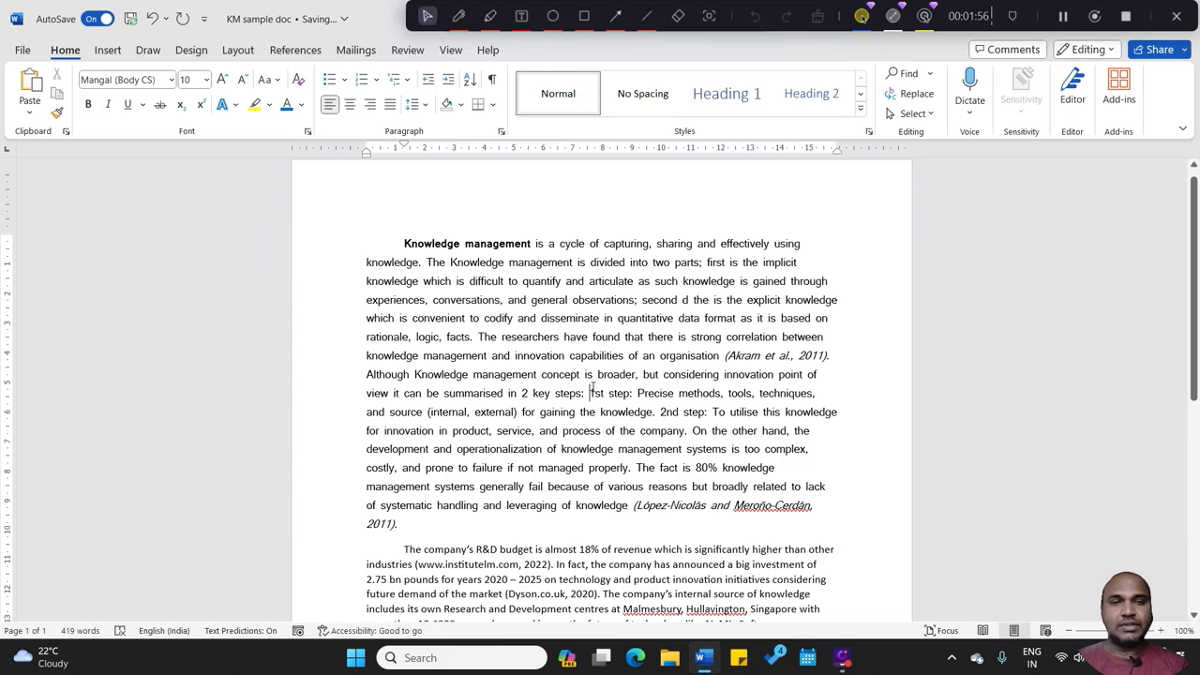
{"action": "type", "text": "1"}
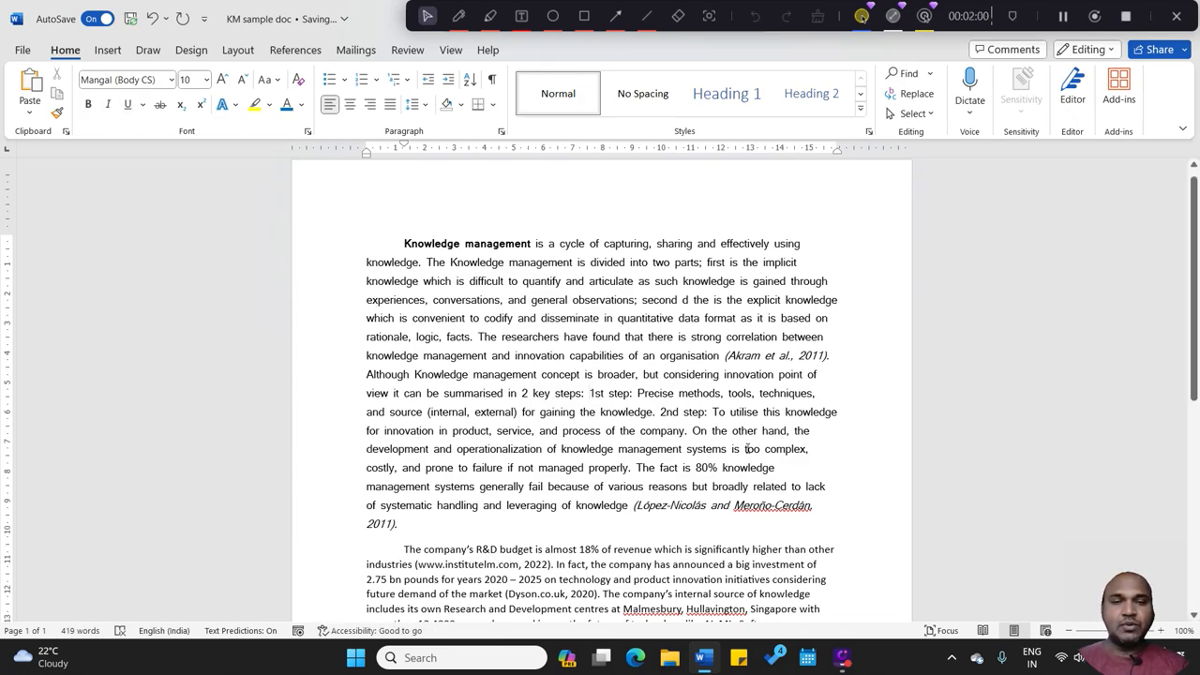
Step: Underline "80%" and "2 key steps" in the first paragraph
{"action": "left_click_drag", "start_coordinate": [720, 468], "coordinate": [694, 468]}
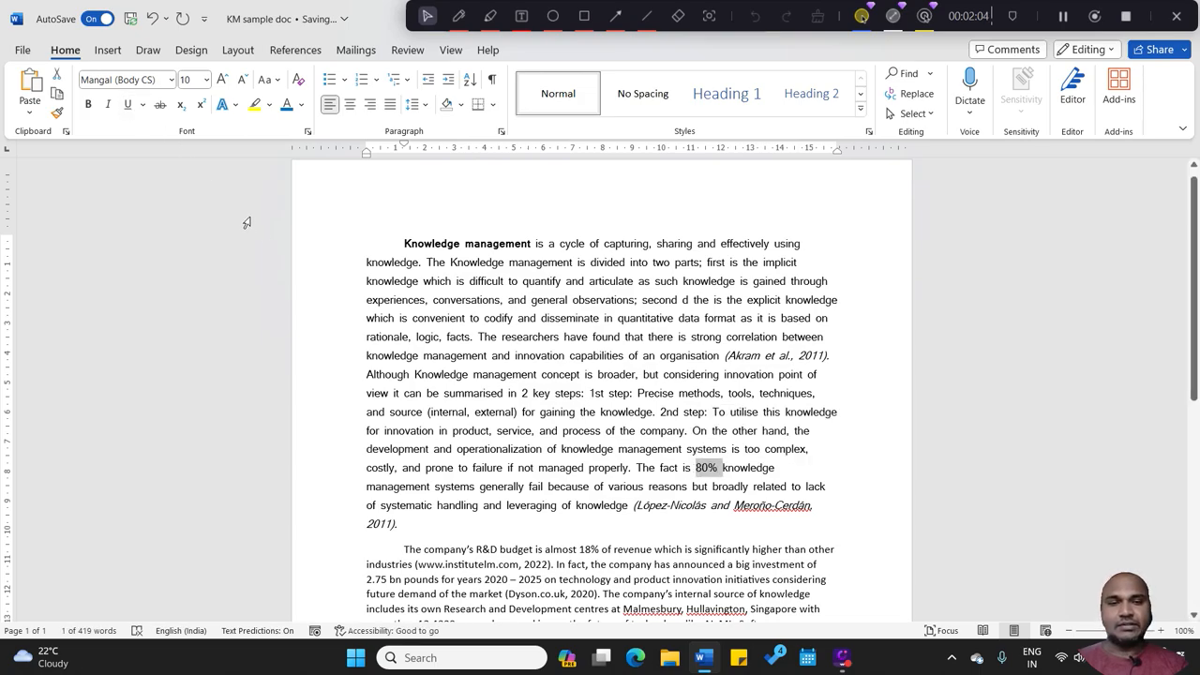
{"action": "left_click", "coordinate": [128, 105]}
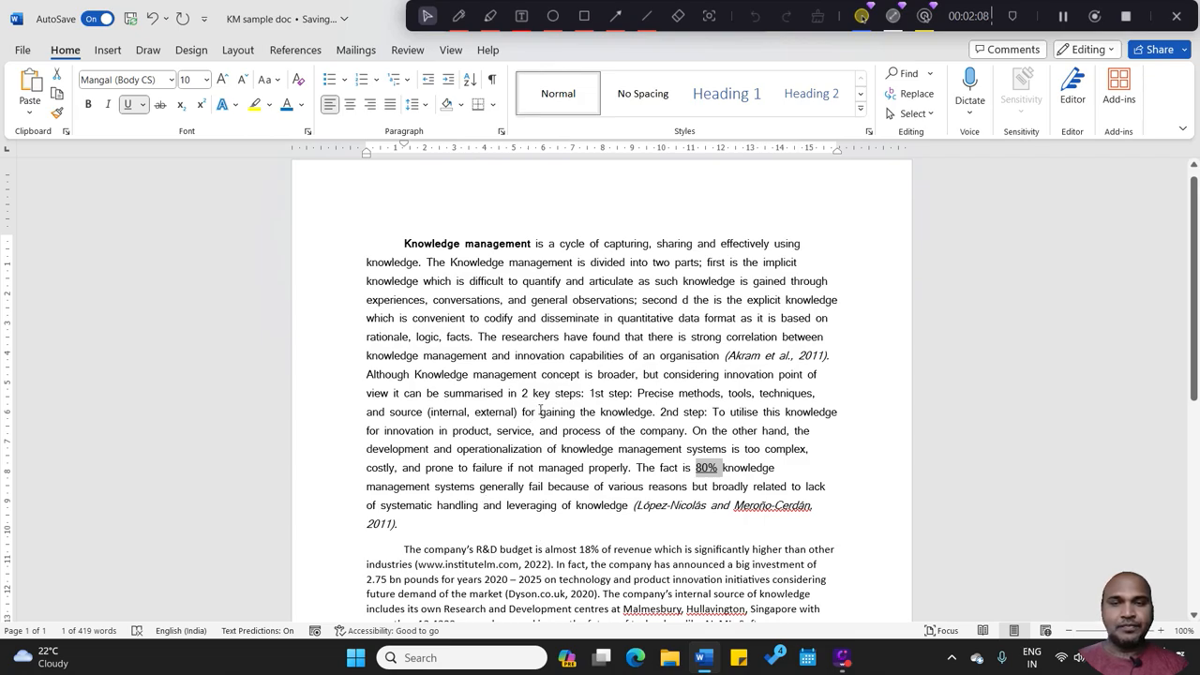
{"action": "left_click_drag", "start_coordinate": [522, 393], "coordinate": [582, 395]}
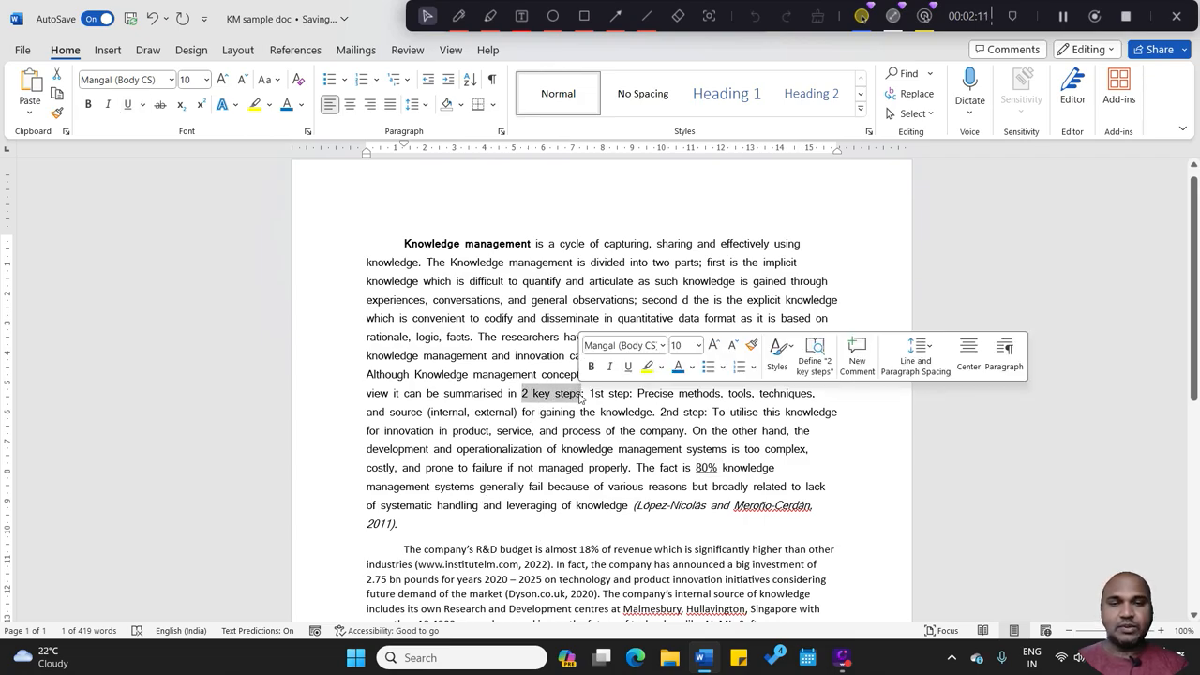
{"action": "left_click", "coordinate": [126, 104]}
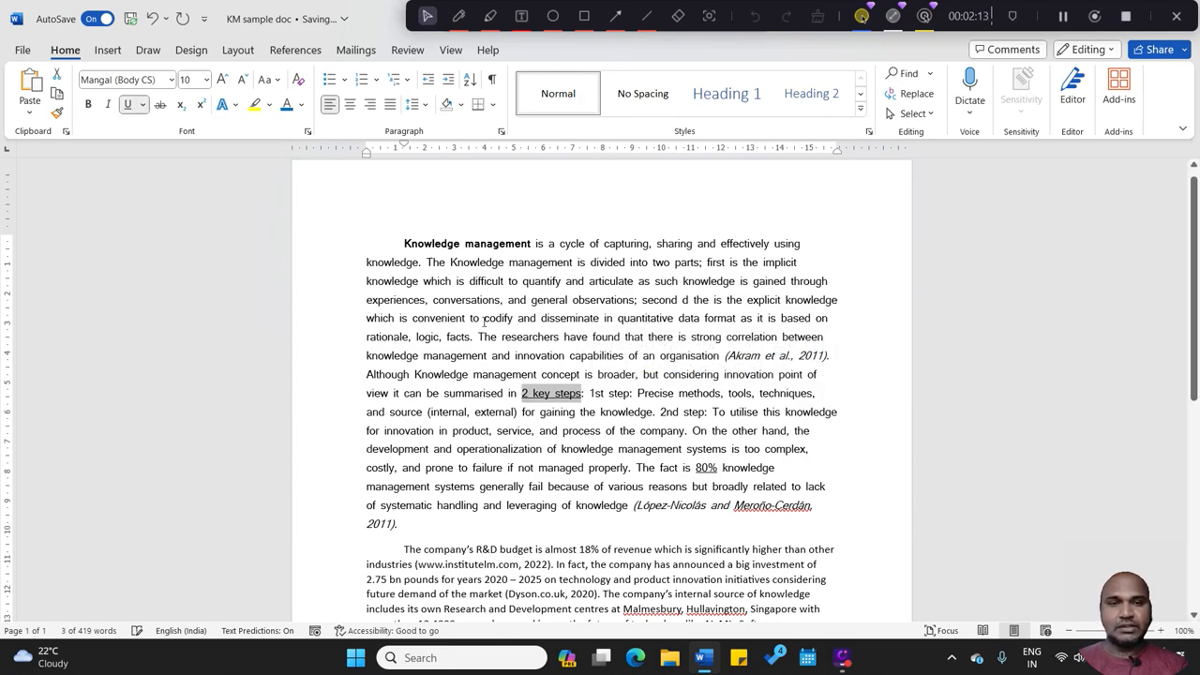
{"action": "left_click", "coordinate": [535, 318]}
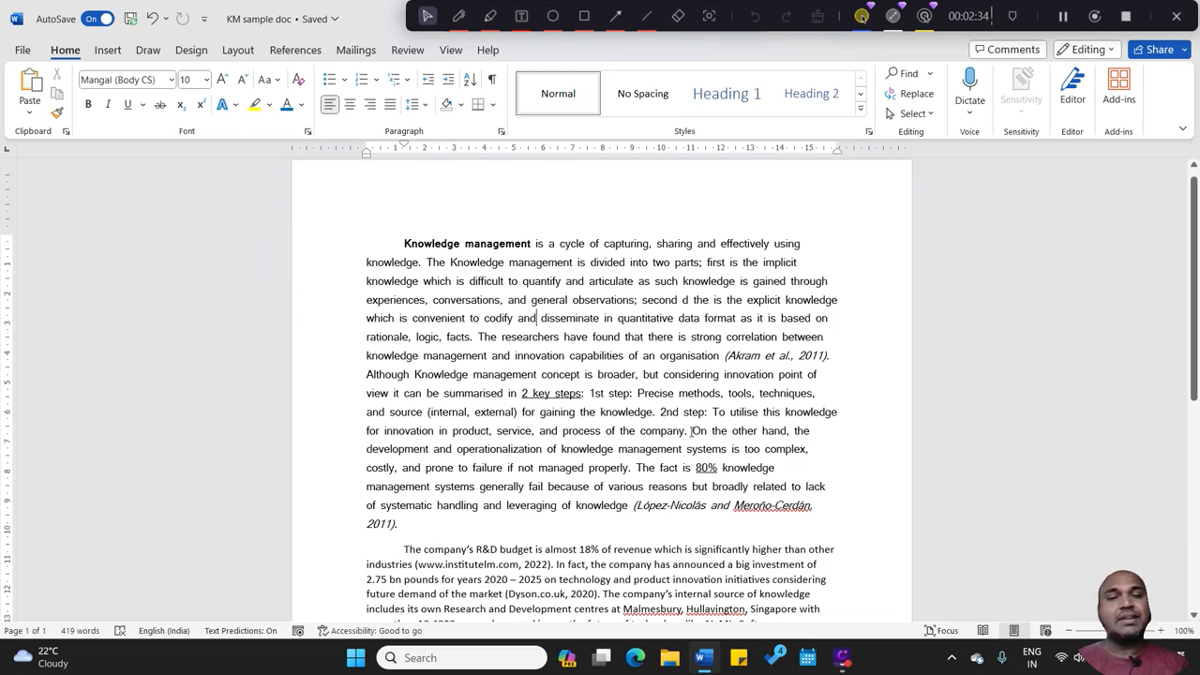
Step: Apply strikethrough to the sentence "On the other hand, the development and operationalization... if not managed properly." in the first paragraph
{"action": "left_click_drag", "start_coordinate": [692, 432], "coordinate": [631, 468]}
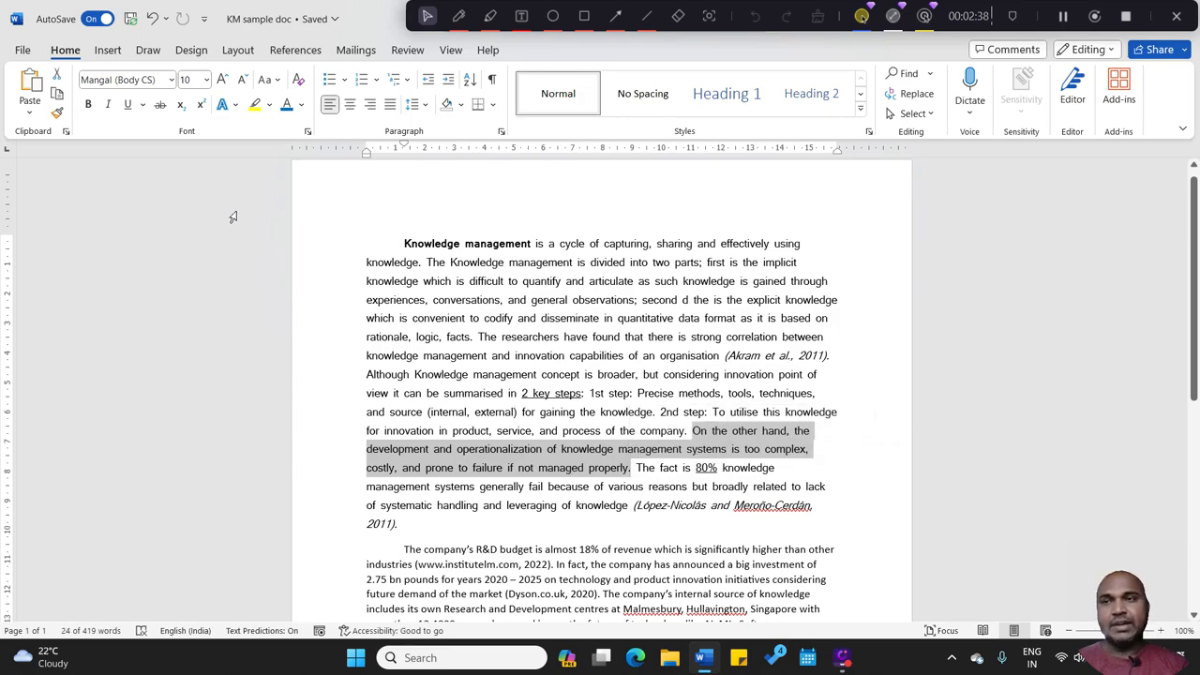
{"action": "left_click", "coordinate": [159, 105]}
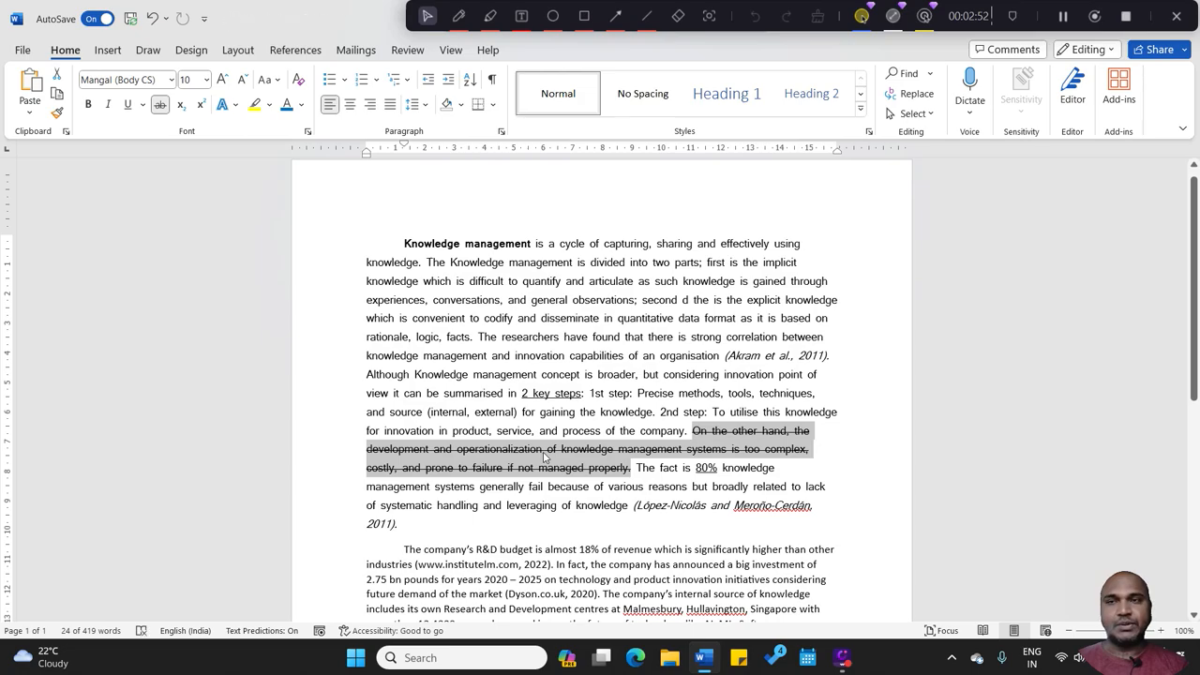
{"action": "left_click", "coordinate": [521, 378]}
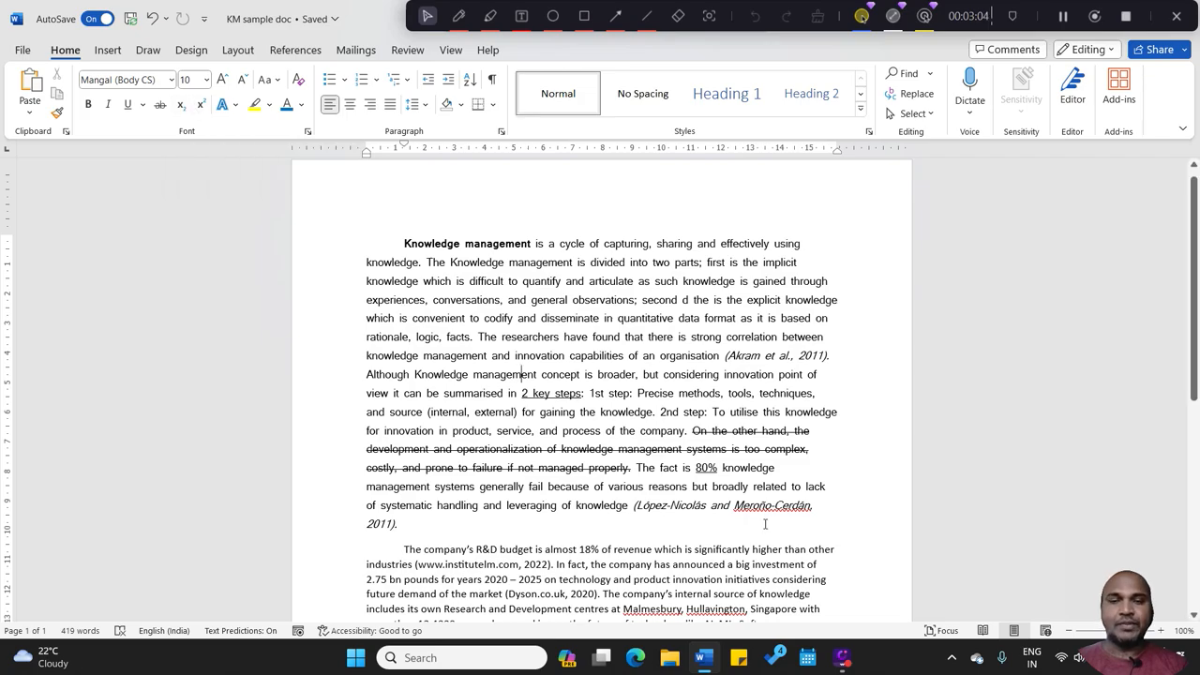
Step: Examine the two italic in-text citations in the first paragraph and the word "organisation" before the first one
{"action": "scroll", "coordinate": [1197, 286], "scroll_direction": "down", "scroll_amount": 1}
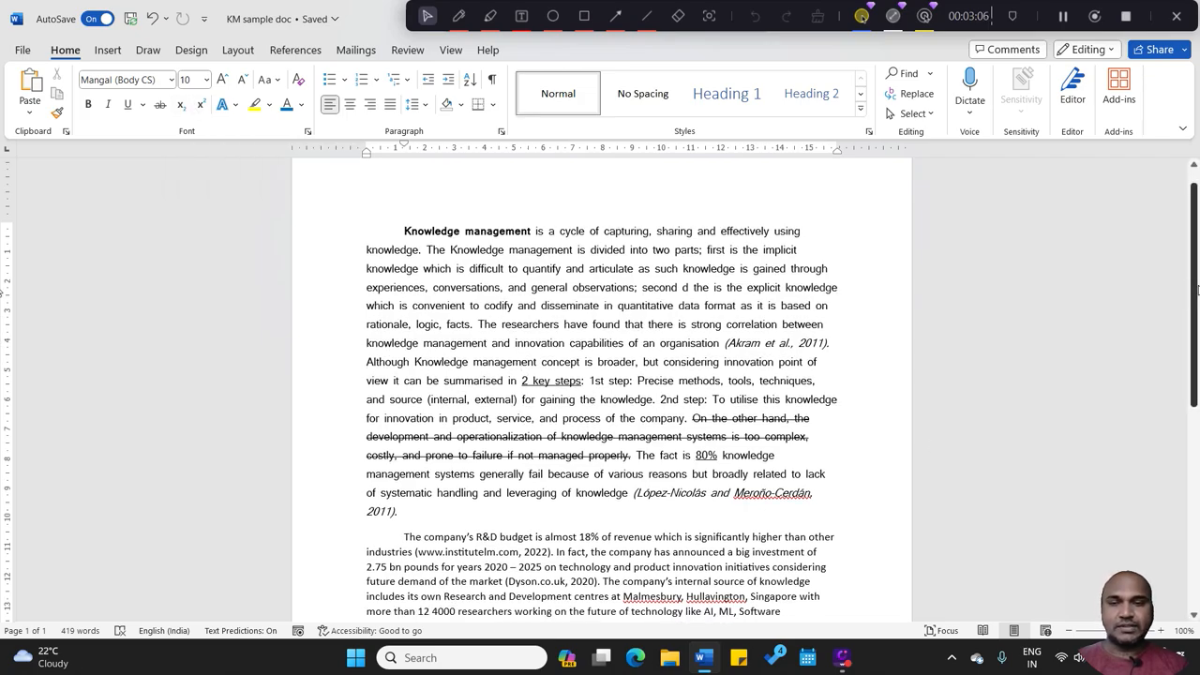
{"action": "scroll", "coordinate": [1196, 286], "scroll_direction": "down", "scroll_amount": 5}
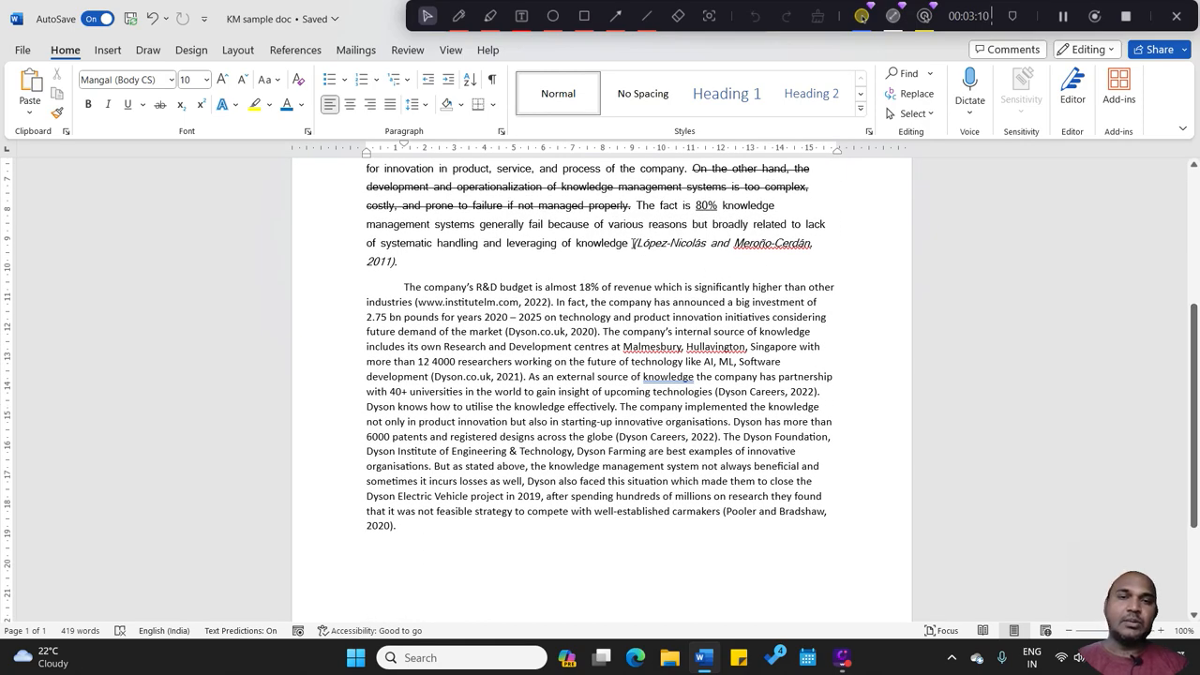
{"action": "left_click_drag", "start_coordinate": [633, 243], "coordinate": [785, 263]}
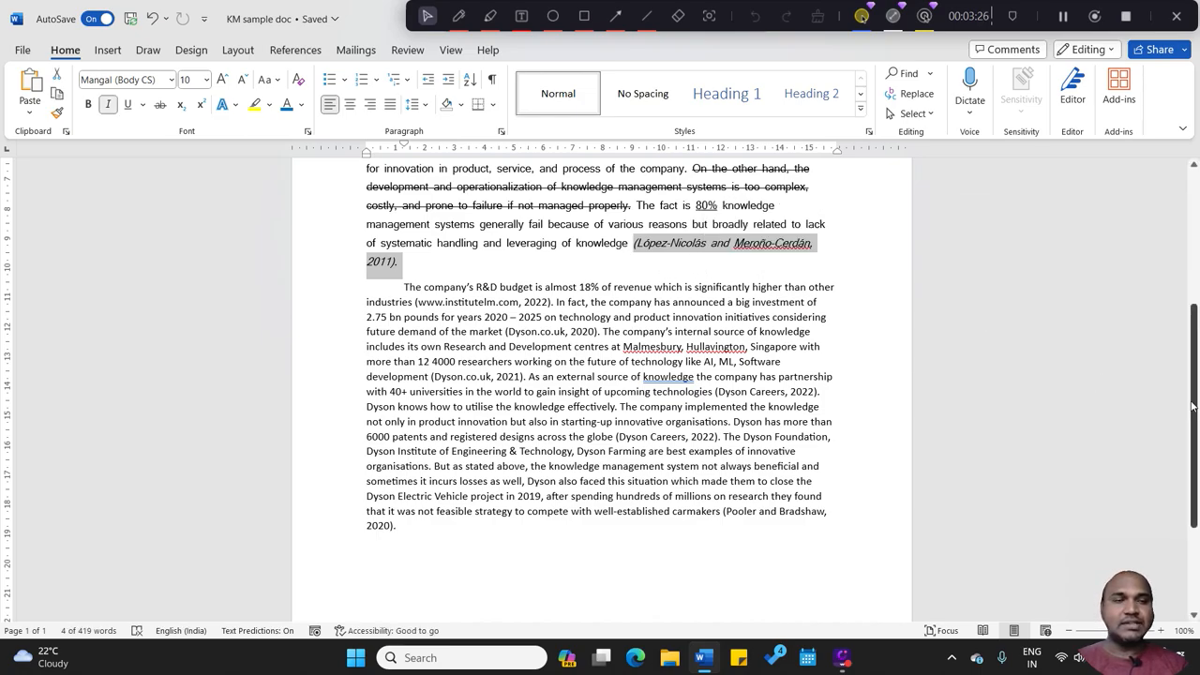
{"action": "left_click_drag", "start_coordinate": [1193, 405], "coordinate": [1193, 312]}
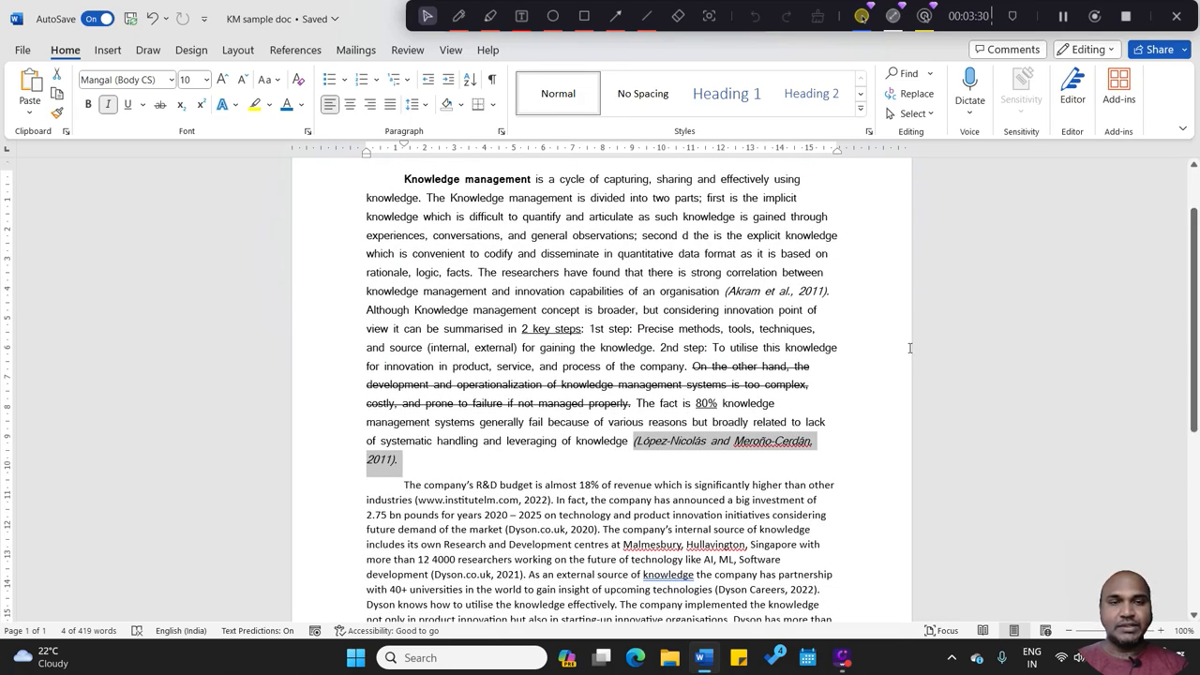
{"action": "left_click_drag", "start_coordinate": [726, 291], "coordinate": [828, 296]}
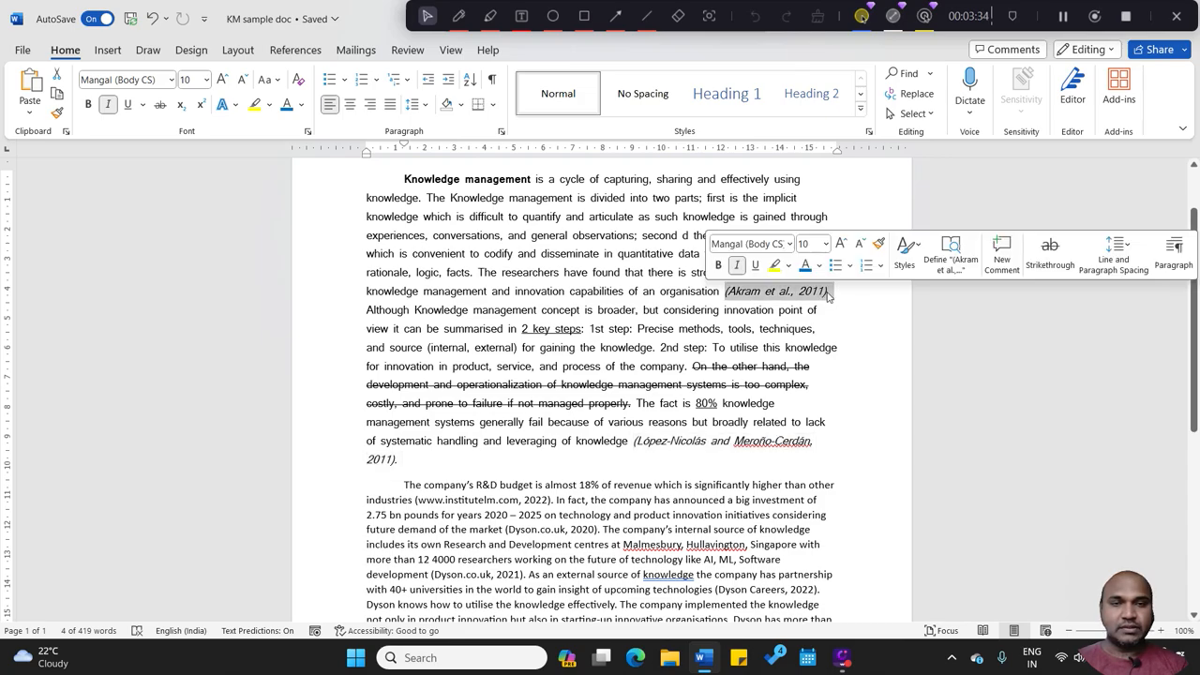
{"action": "left_click_drag", "start_coordinate": [719, 290], "coordinate": [660, 292]}
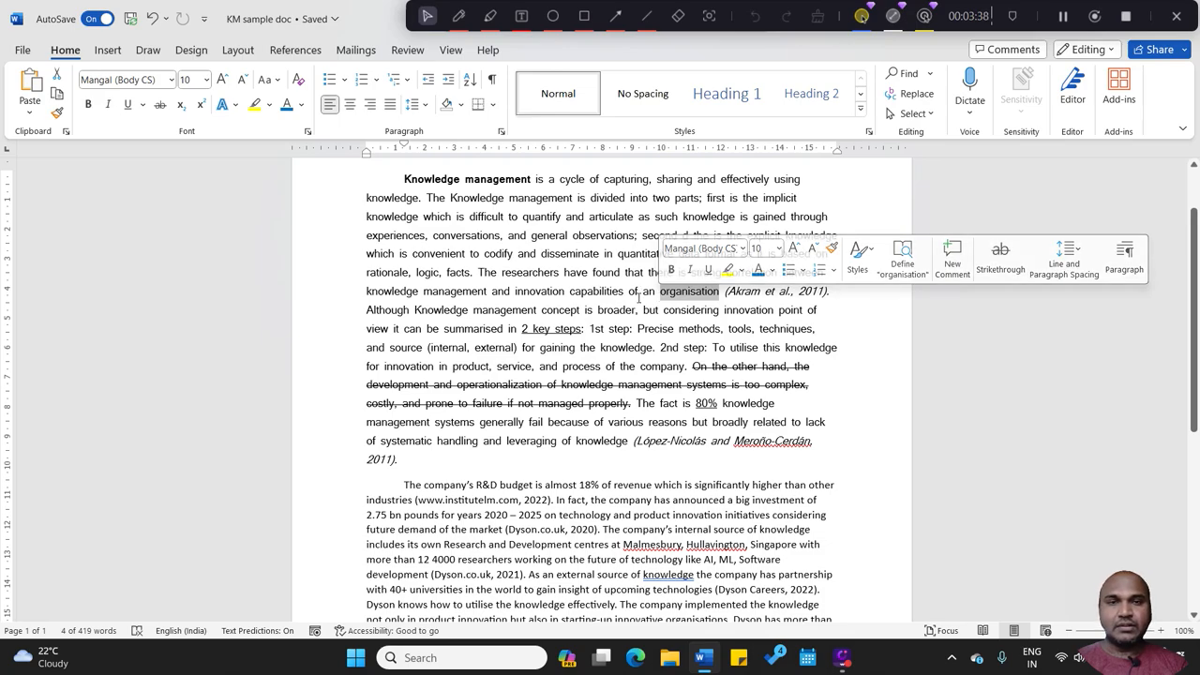
{"action": "left_click", "coordinate": [754, 302]}
Step: Move the italic 2011 in-text citation after "organisation" from the first paragraph to a new line below the second paragraph
{"action": "left_click_drag", "start_coordinate": [829, 289], "coordinate": [728, 295]}
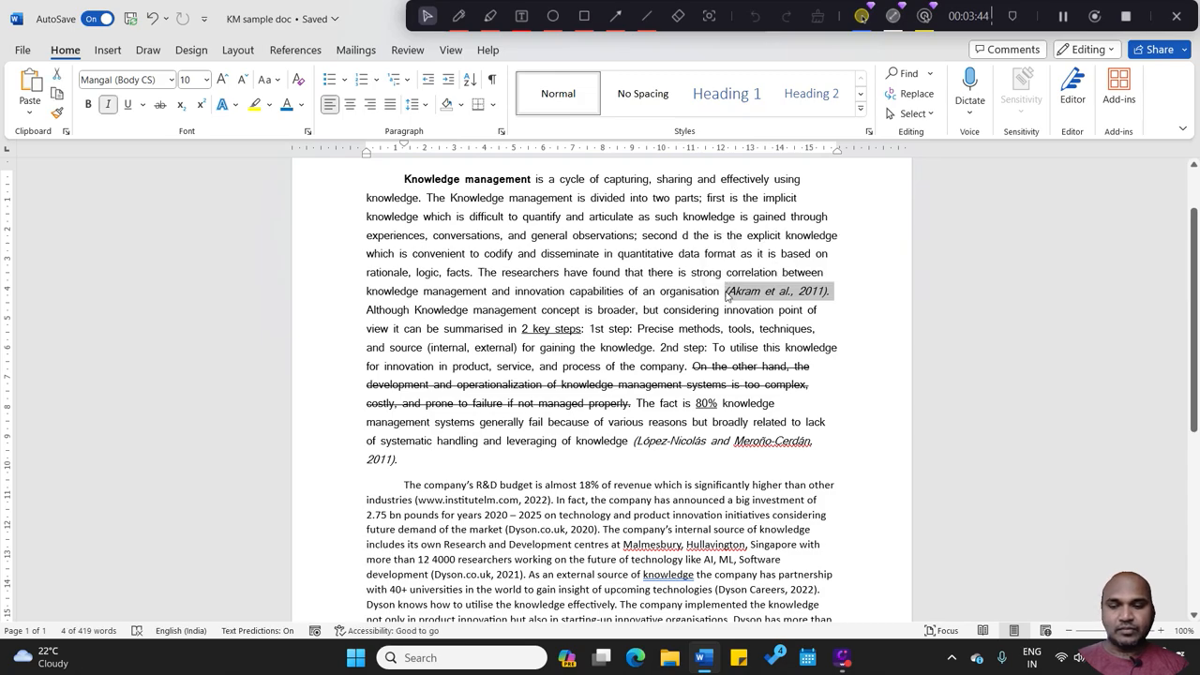
{"action": "key", "text": "ctrl+x"}
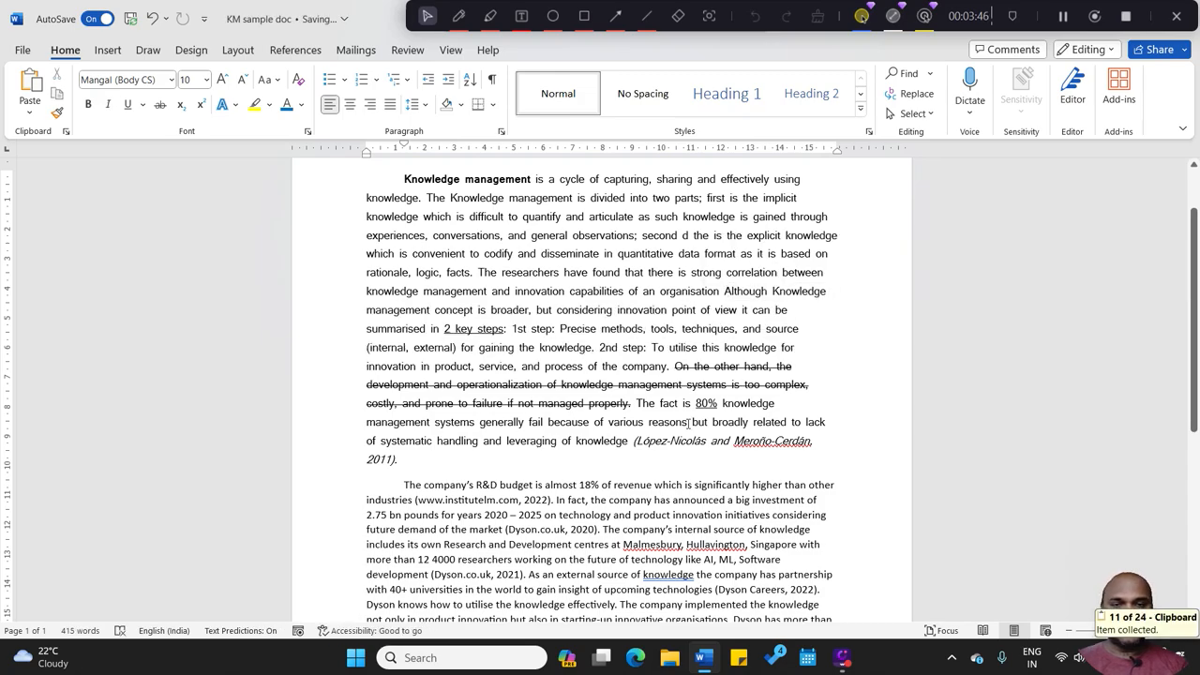
{"action": "scroll", "coordinate": [1193, 360], "scroll_direction": "down", "scroll_amount": 5}
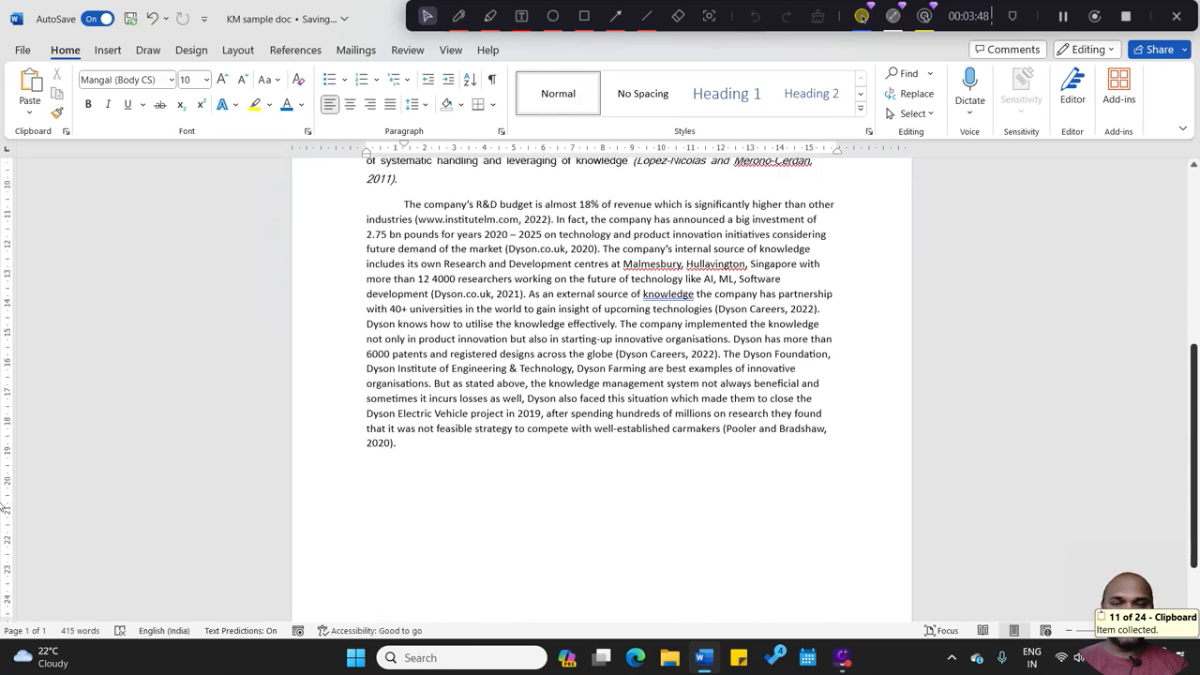
{"action": "left_click", "coordinate": [443, 472]}
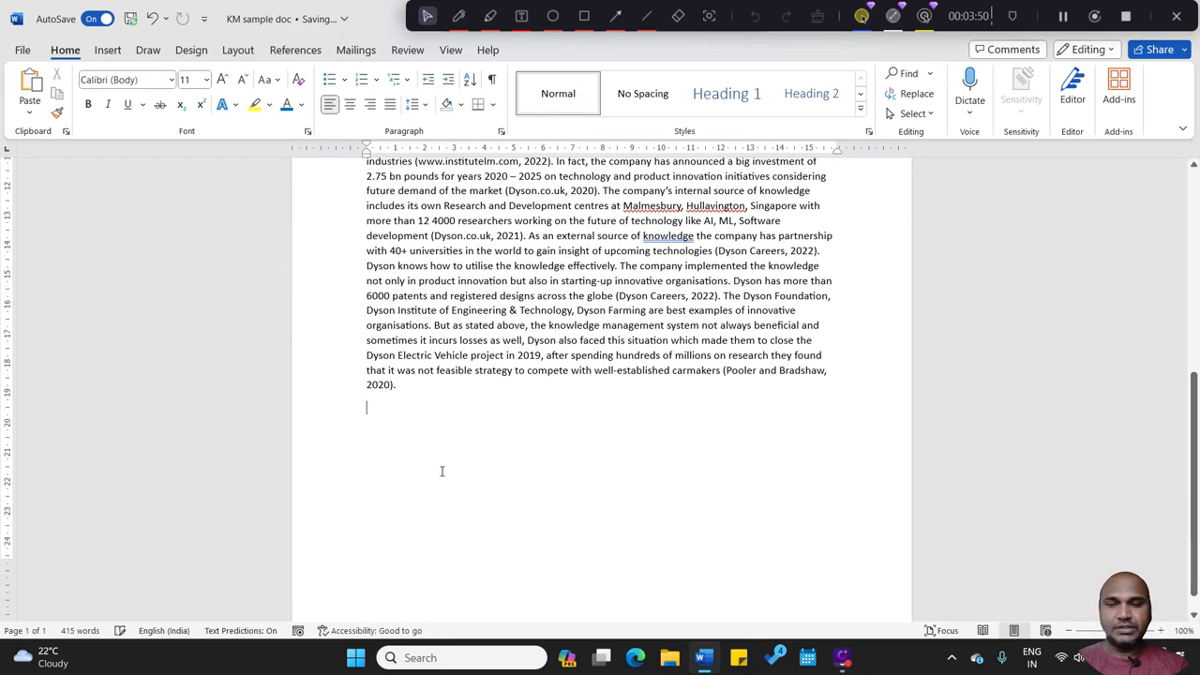
{"action": "key", "text": "Return"}
{"action": "key", "text": "ctrl+v"}
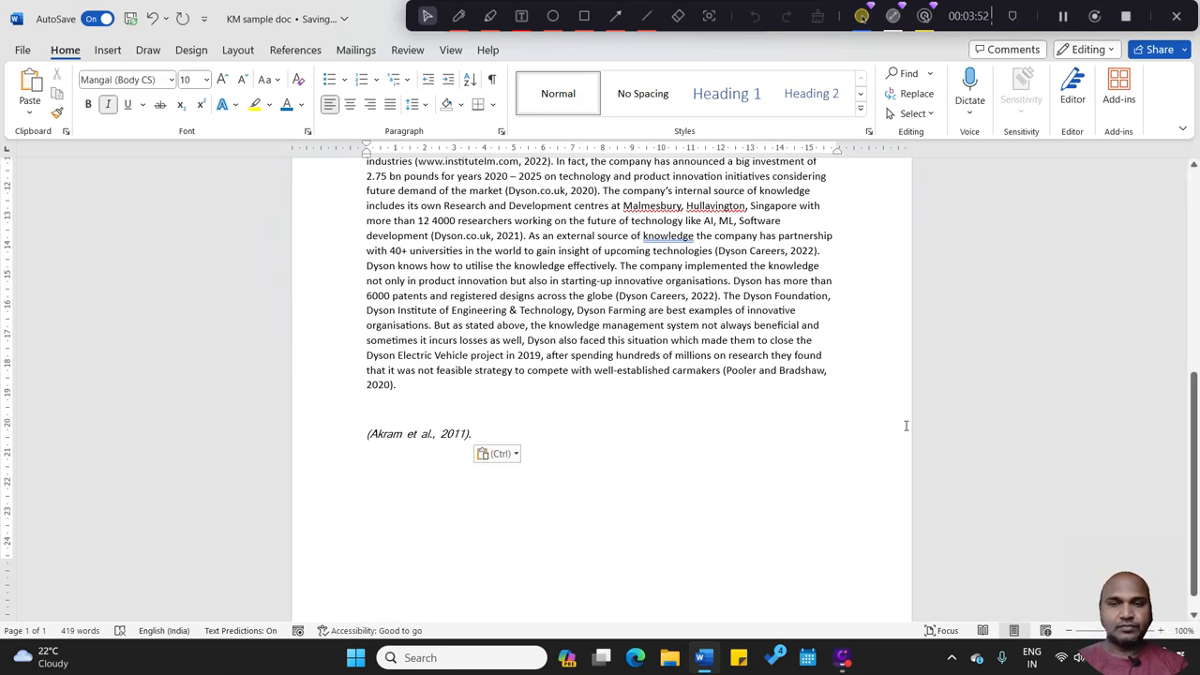
Step: Undo the pasting of the citation, the added blank line and the cut from the first paragraph
{"action": "left_click_drag", "start_coordinate": [1199, 425], "coordinate": [1199, 254]}
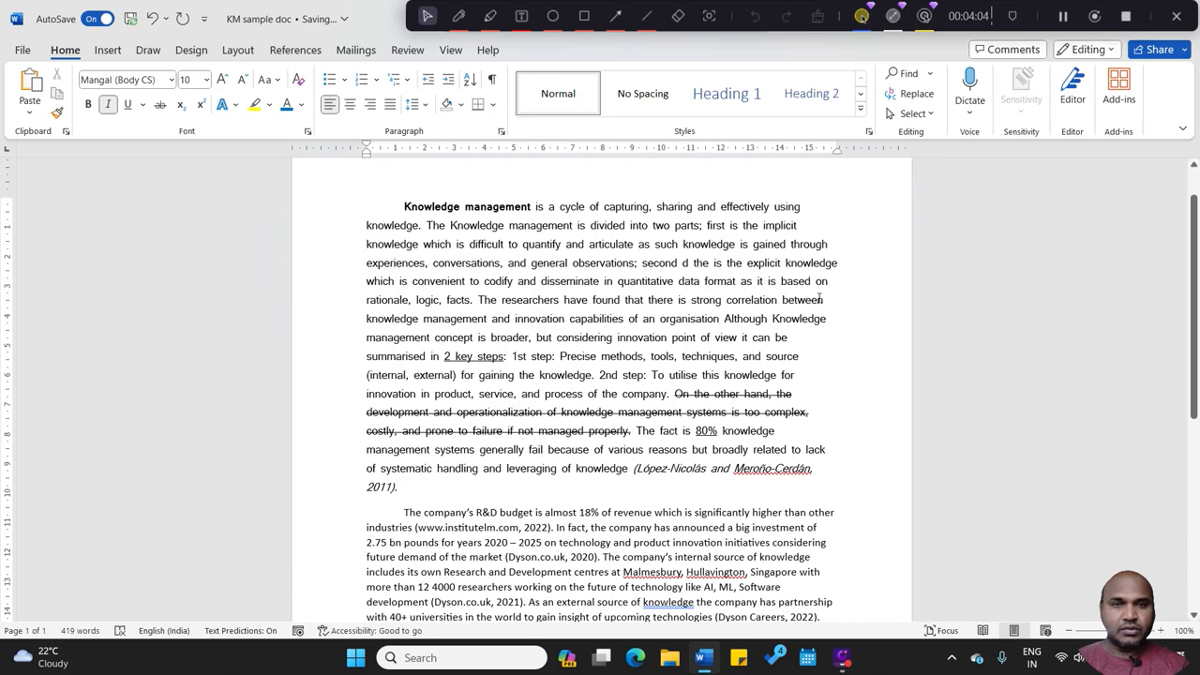
{"action": "left_click_drag", "start_coordinate": [1196, 293], "coordinate": [1196, 273]}
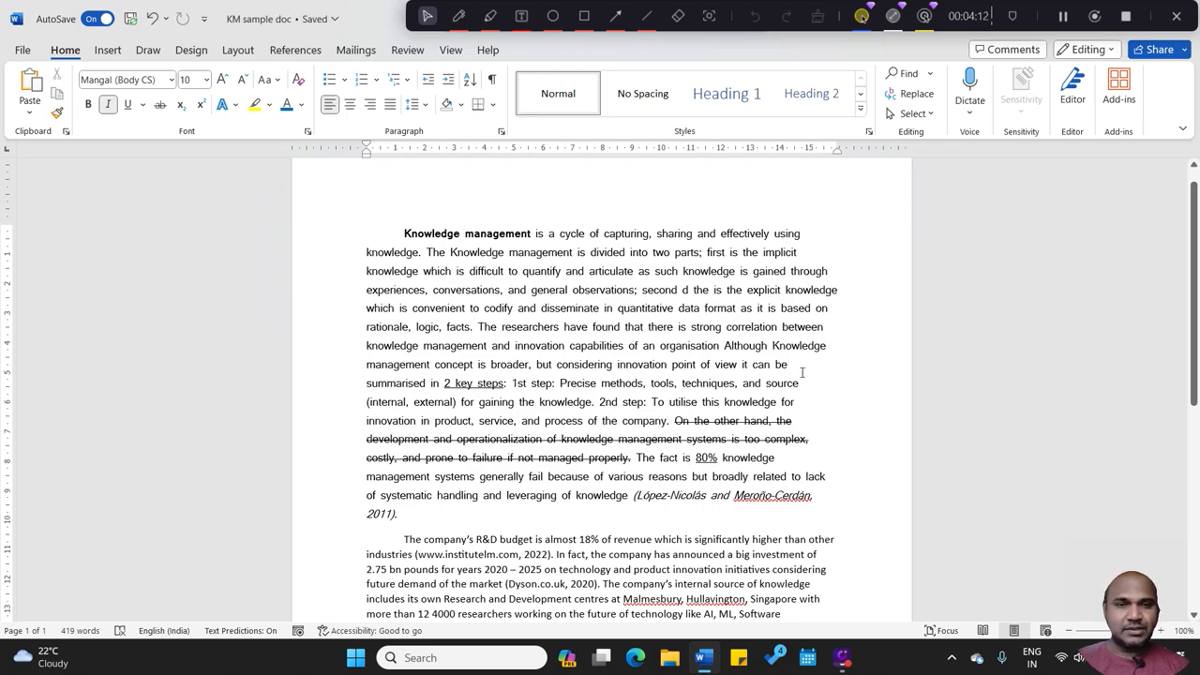
{"action": "key", "text": "ctrl+z"}
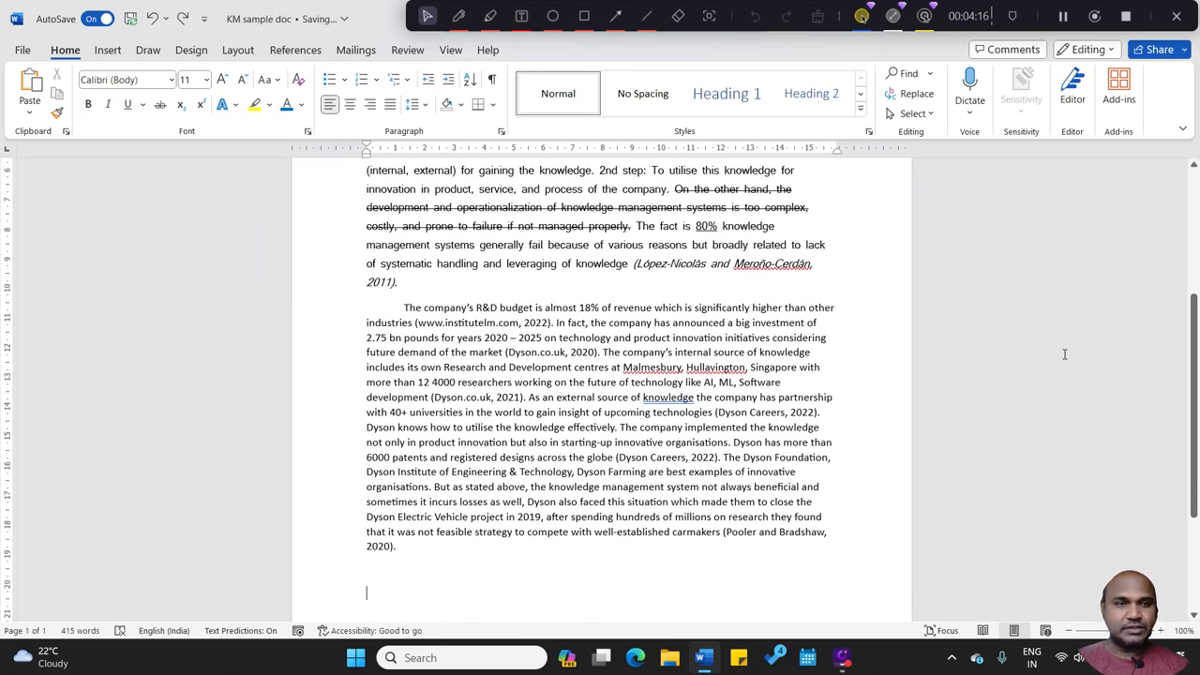
{"action": "left_click_drag", "start_coordinate": [1194, 379], "coordinate": [1194, 253]}
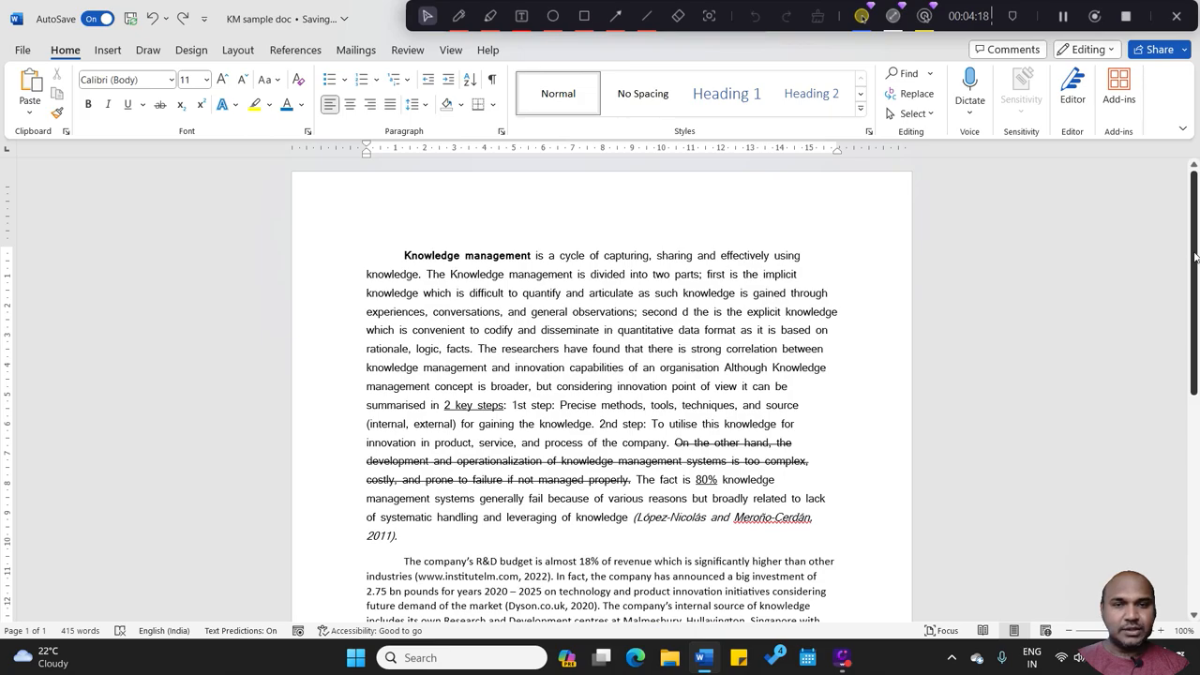
{"action": "key", "text": "ctrl+z"}
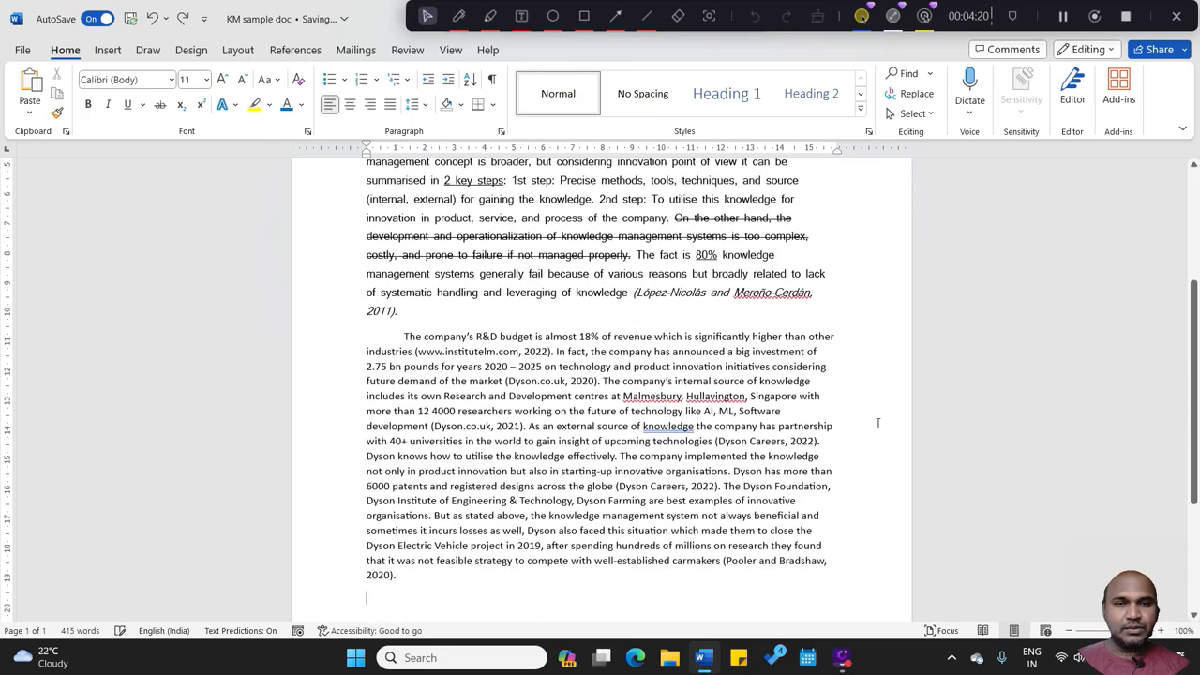
{"action": "key", "text": "ctrl+z"}
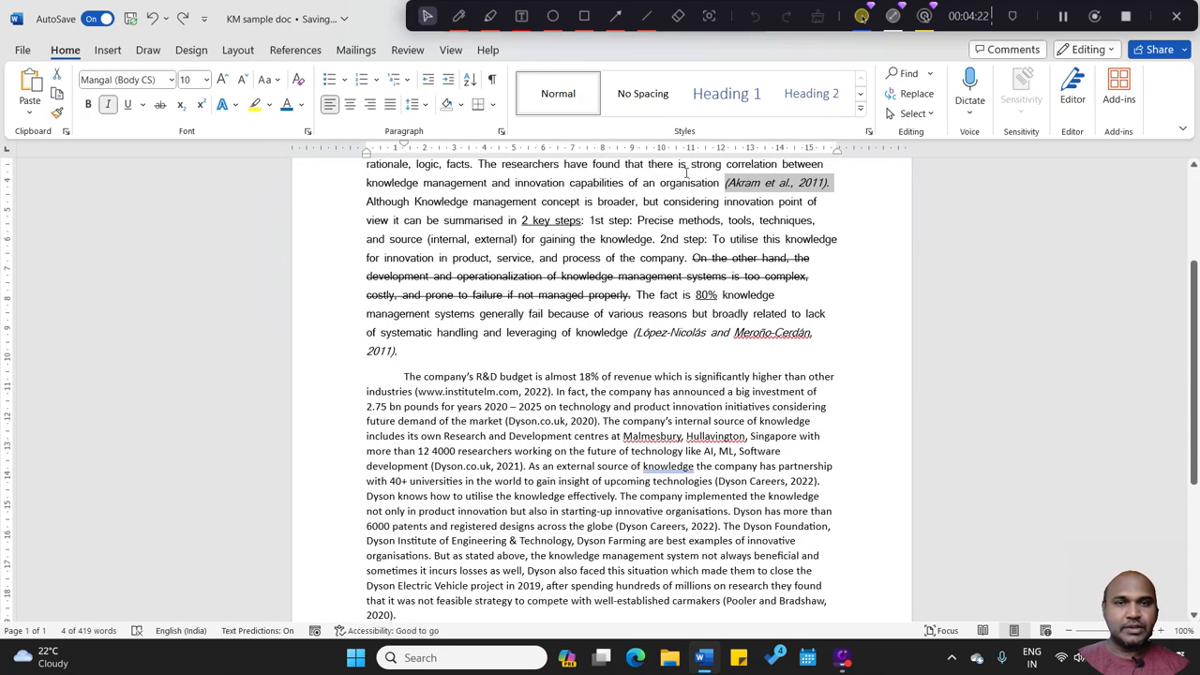
Step: Highlight the word "organisation" before the first in-text citation in yellow
{"action": "left_click_drag", "start_coordinate": [721, 182], "coordinate": [660, 182]}
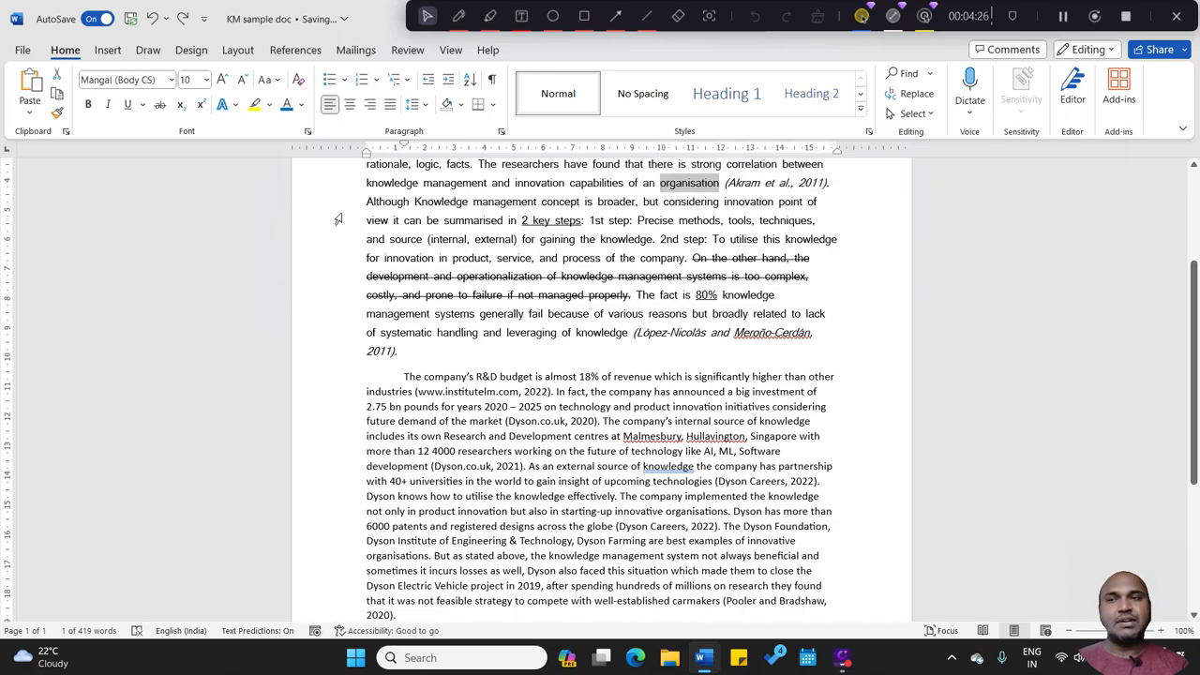
{"action": "left_click", "coordinate": [254, 106]}
{"action": "left_click", "coordinate": [697, 181]}
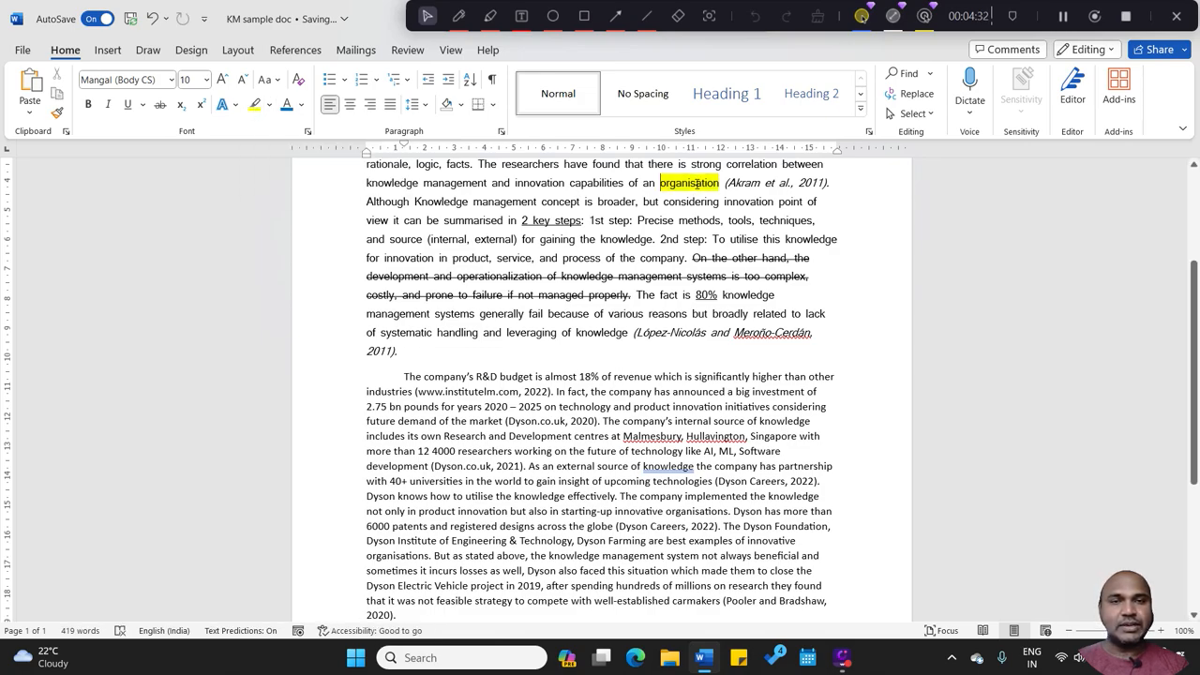
Step: Move the citation after the highlighted "organisation" below the second paragraph and make it item 1 of a numbered list
{"action": "left_click_drag", "start_coordinate": [831, 184], "coordinate": [728, 184]}
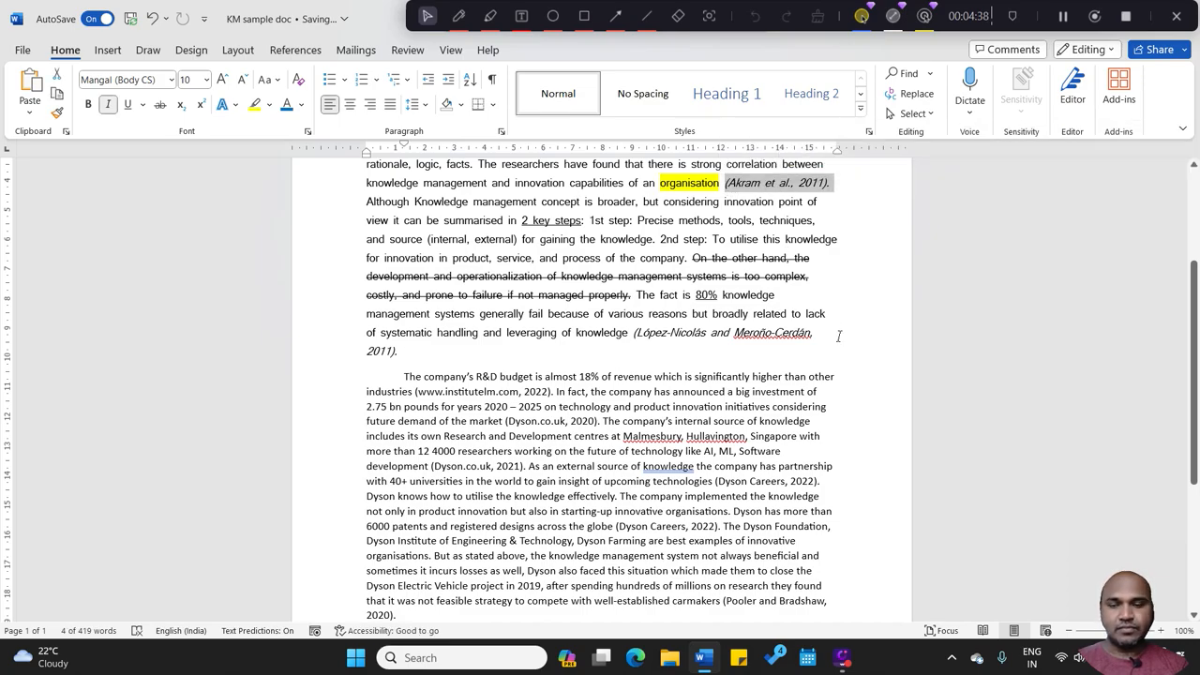
{"action": "key", "text": "Delete"}
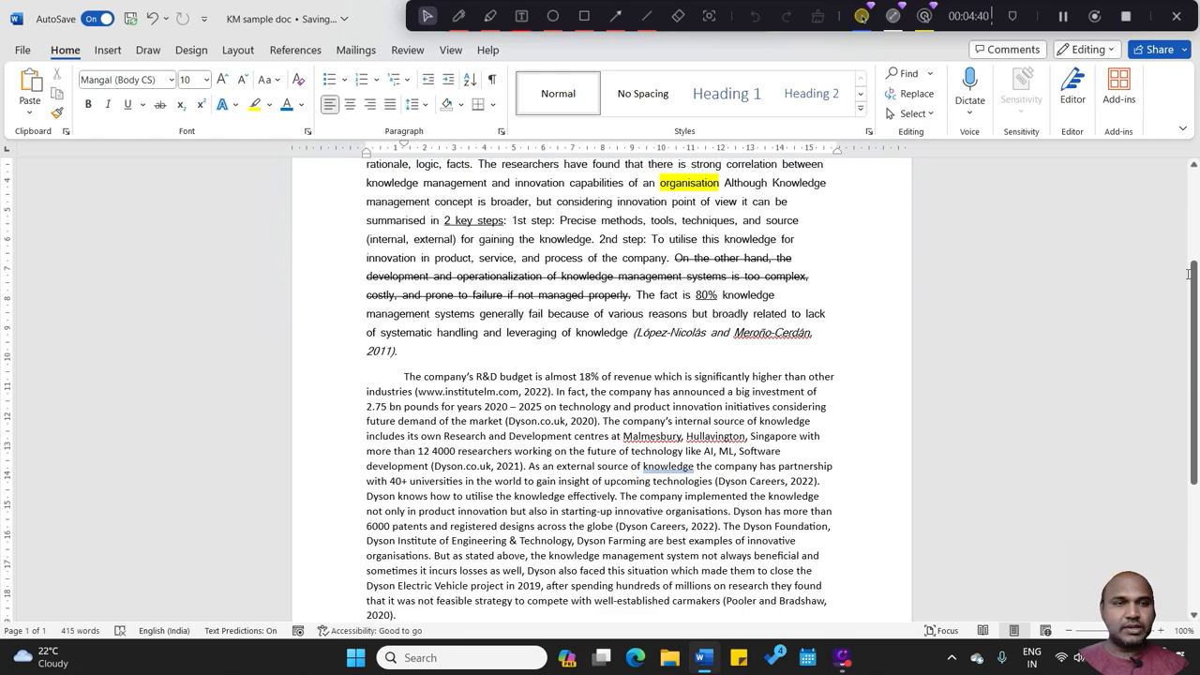
{"action": "scroll", "coordinate": [4, 383], "scroll_direction": "down", "scroll_amount": 3}
{"action": "left_click", "coordinate": [484, 487]}
{"action": "key", "text": "ctrl+v"}
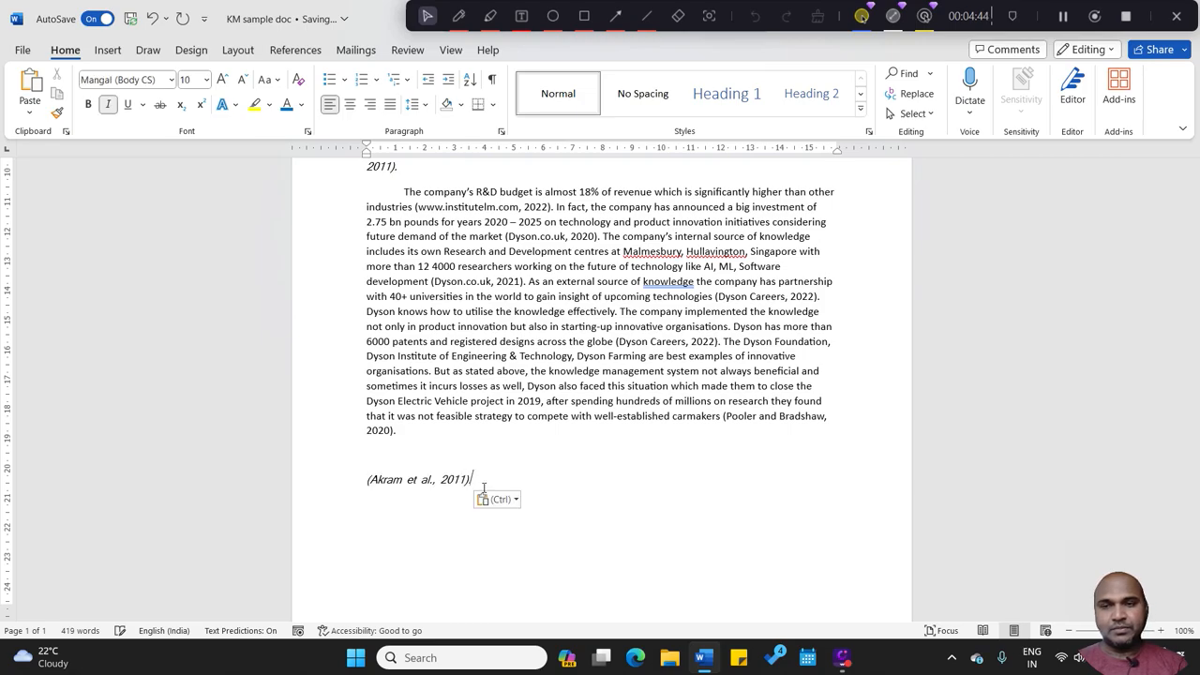
{"action": "left_click", "coordinate": [367, 479]}
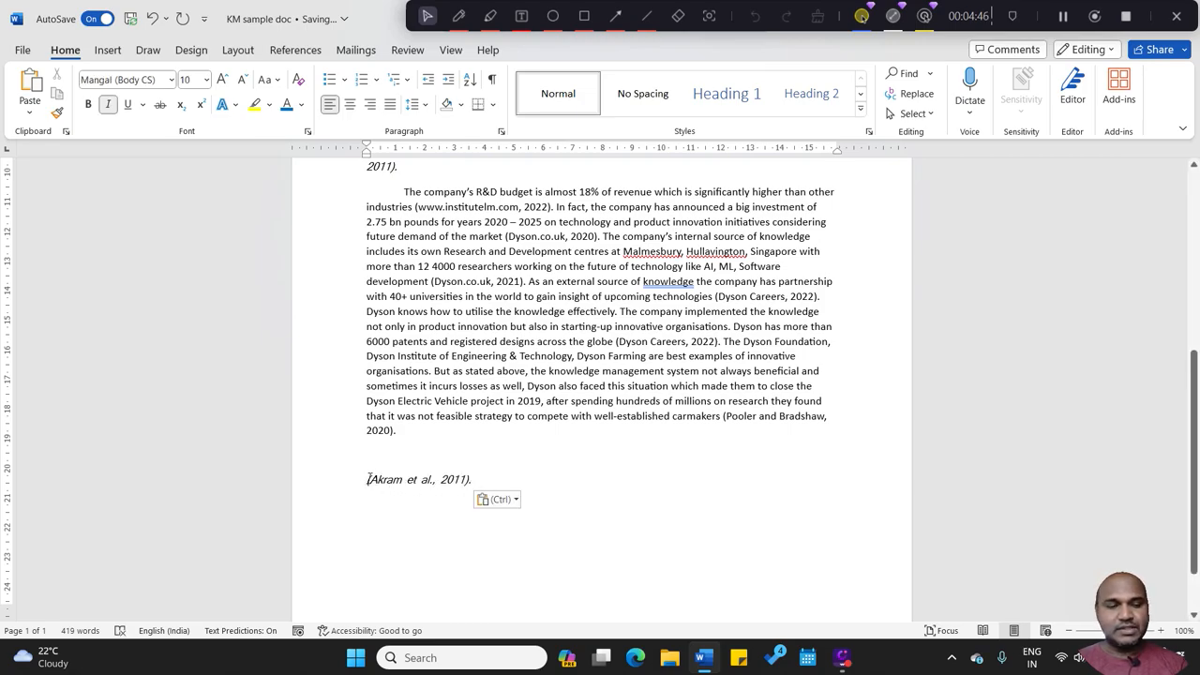
{"action": "type", "text": "1."}
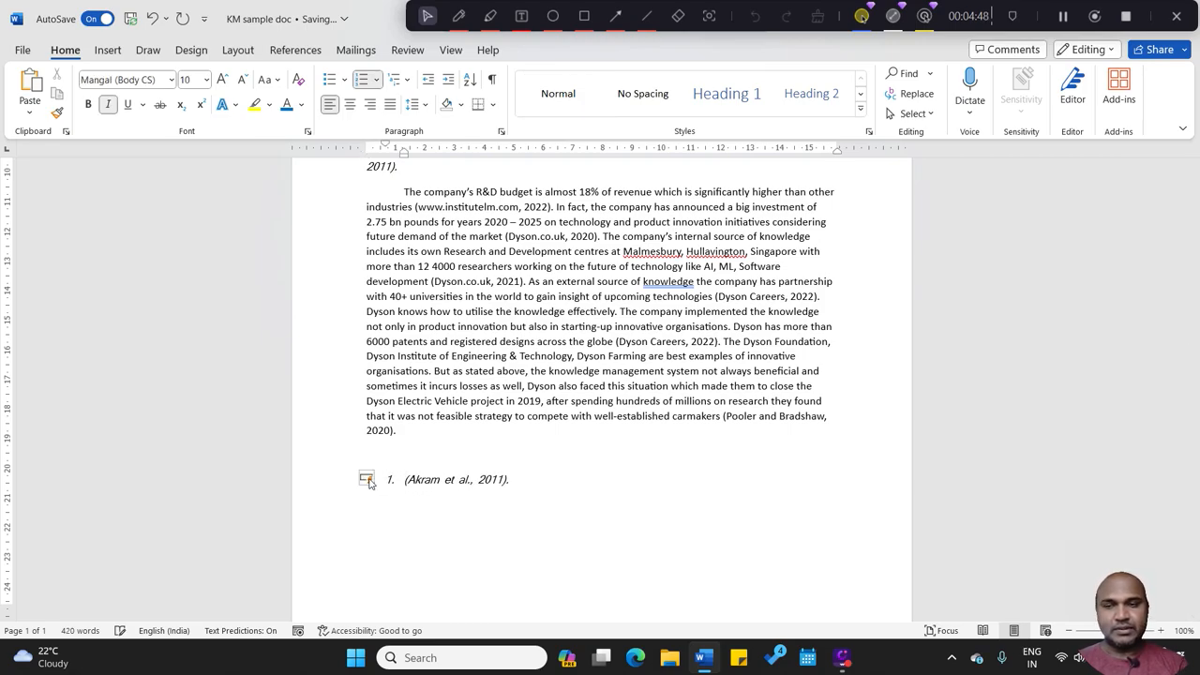
Step: Move the in-text citation at the end of the first paragraph into the numbered list as item 2
{"action": "scroll", "coordinate": [1193, 412], "scroll_direction": "up", "scroll_amount": 3}
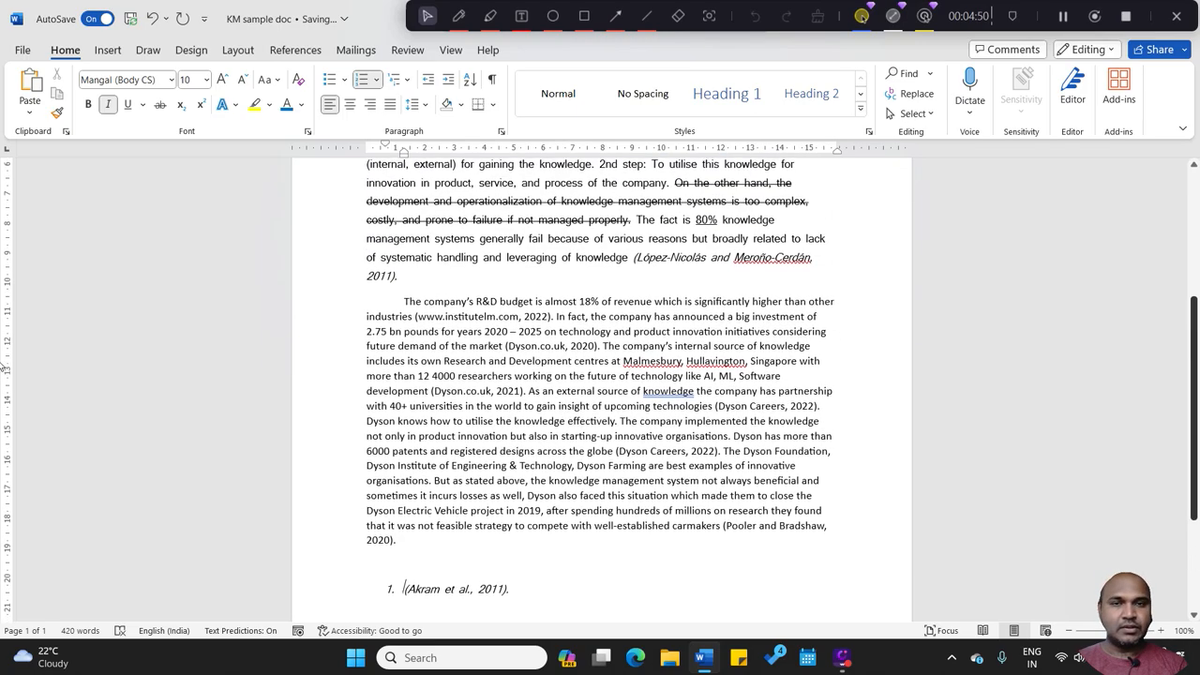
{"action": "left_click_drag", "start_coordinate": [633, 263], "coordinate": [664, 280]}
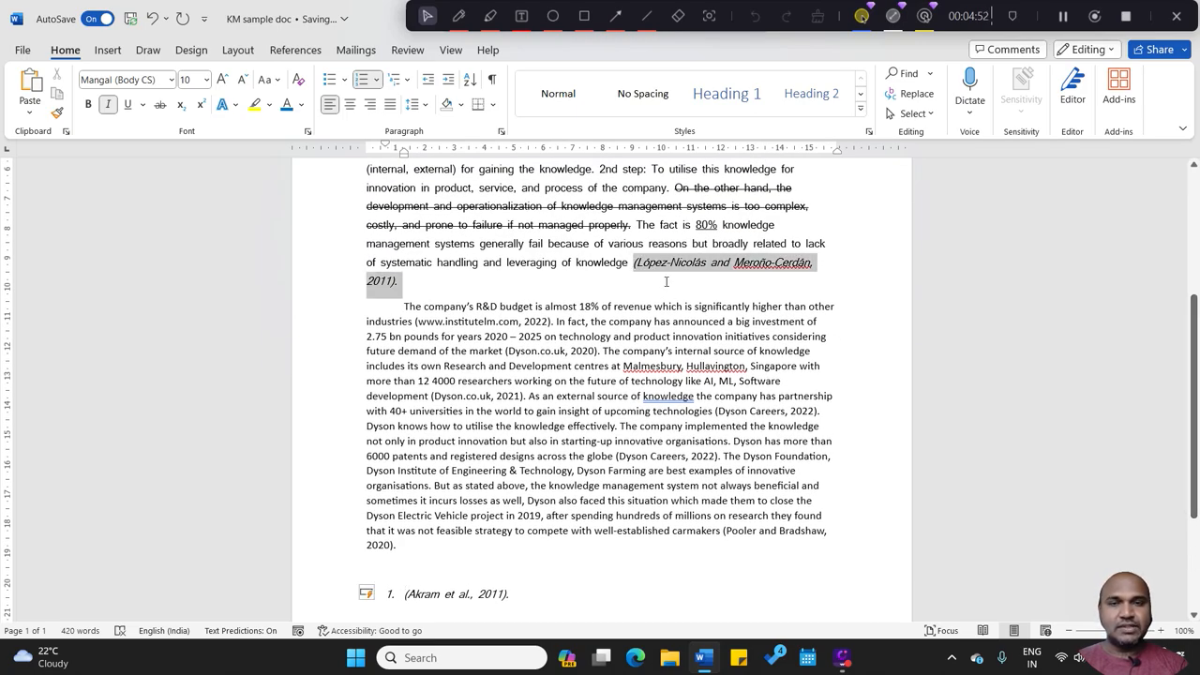
{"action": "key", "text": "ctrl+x"}
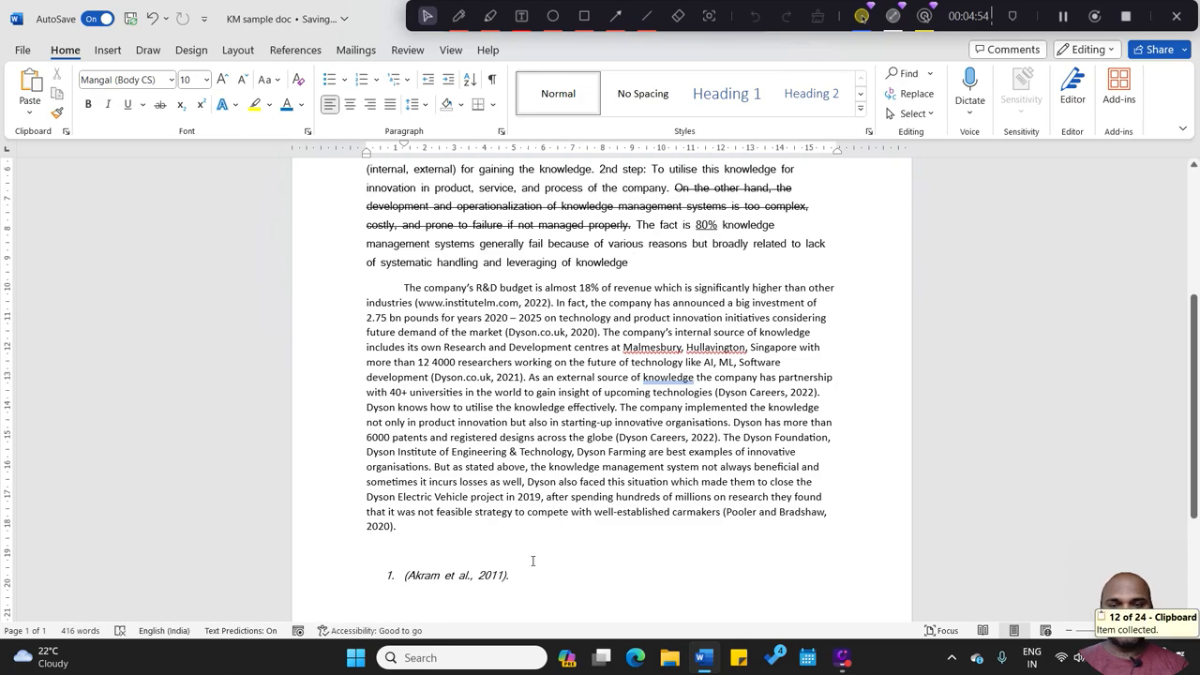
{"action": "left_click", "coordinate": [527, 575]}
{"action": "key", "text": "Return"}
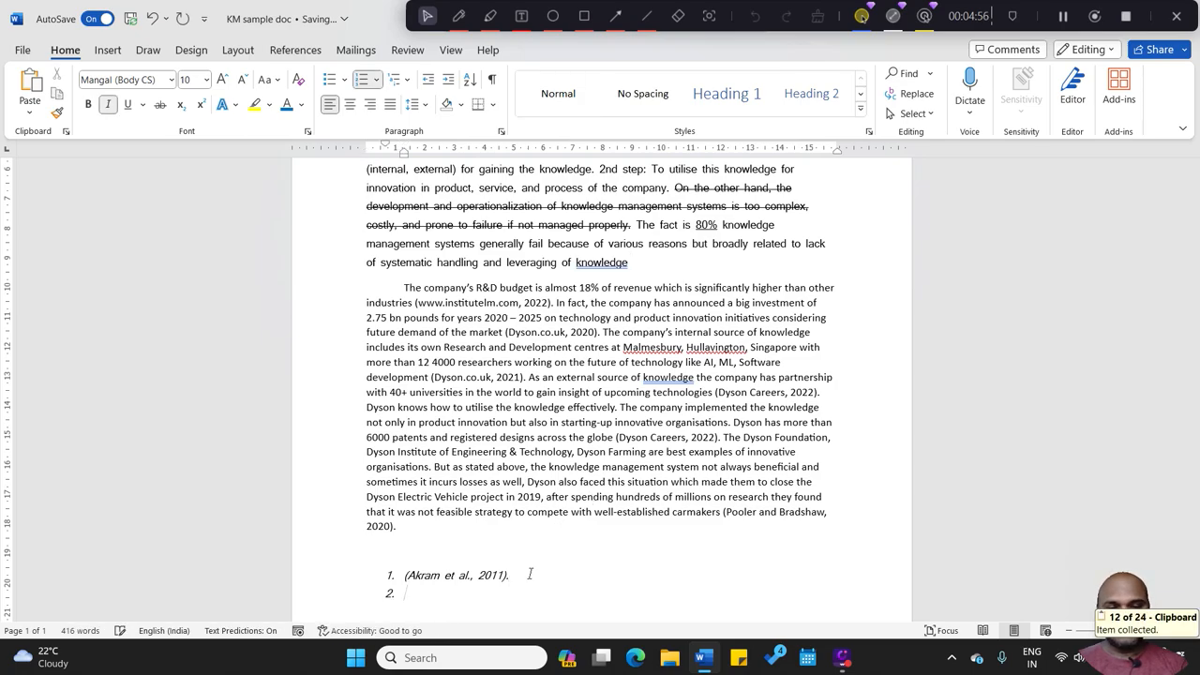
{"action": "key", "text": "ctrl+v"}
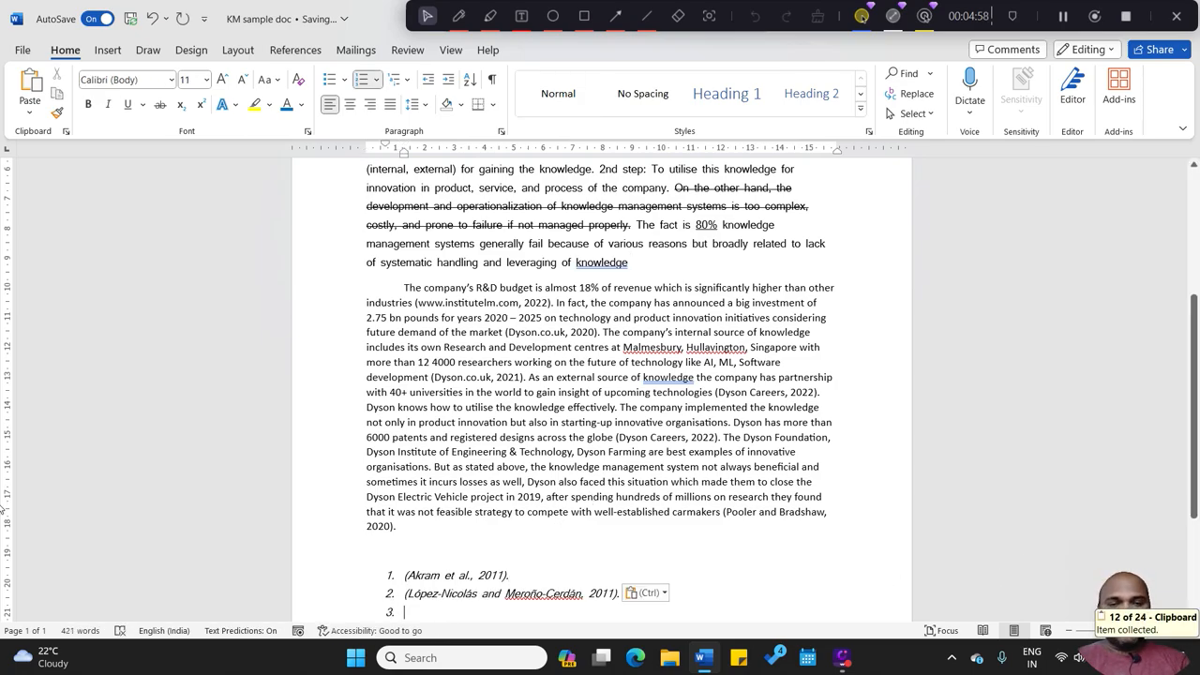
Step: Add the reference number "2." after "leveraging of knowledge" at the end of the first paragraph
{"action": "scroll", "coordinate": [3, 514], "scroll_direction": "down", "scroll_amount": 2}
{"action": "scroll", "coordinate": [4, 514], "scroll_direction": "up", "scroll_amount": 5}
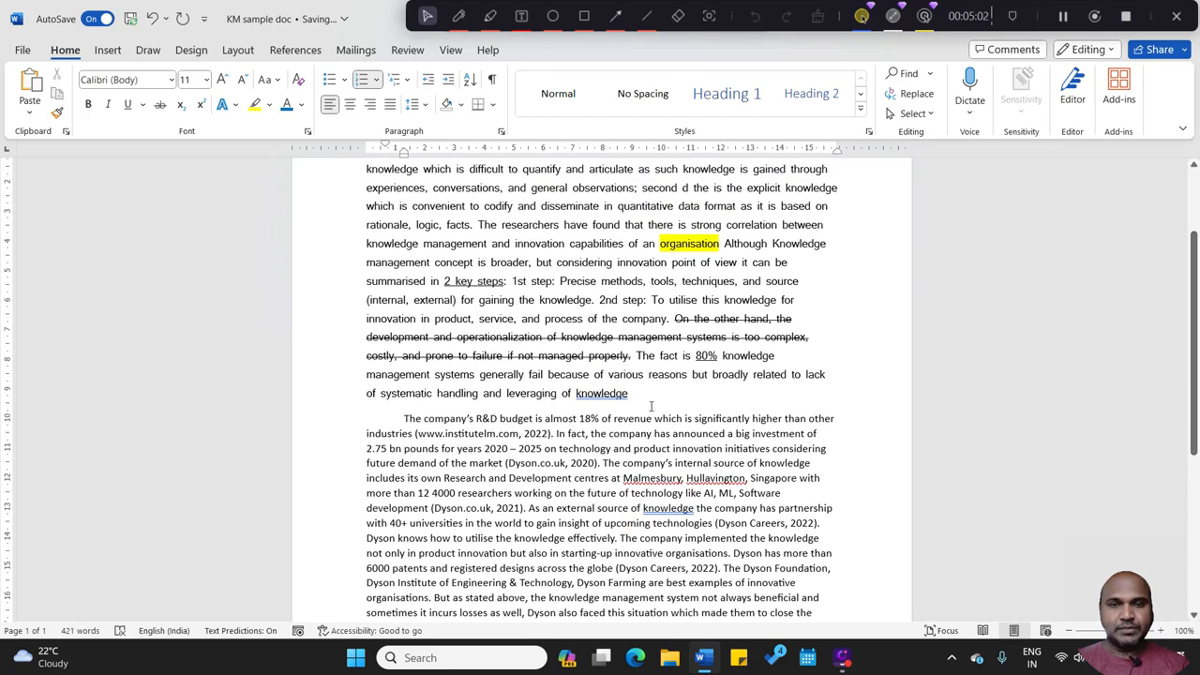
{"action": "left_click", "coordinate": [639, 393]}
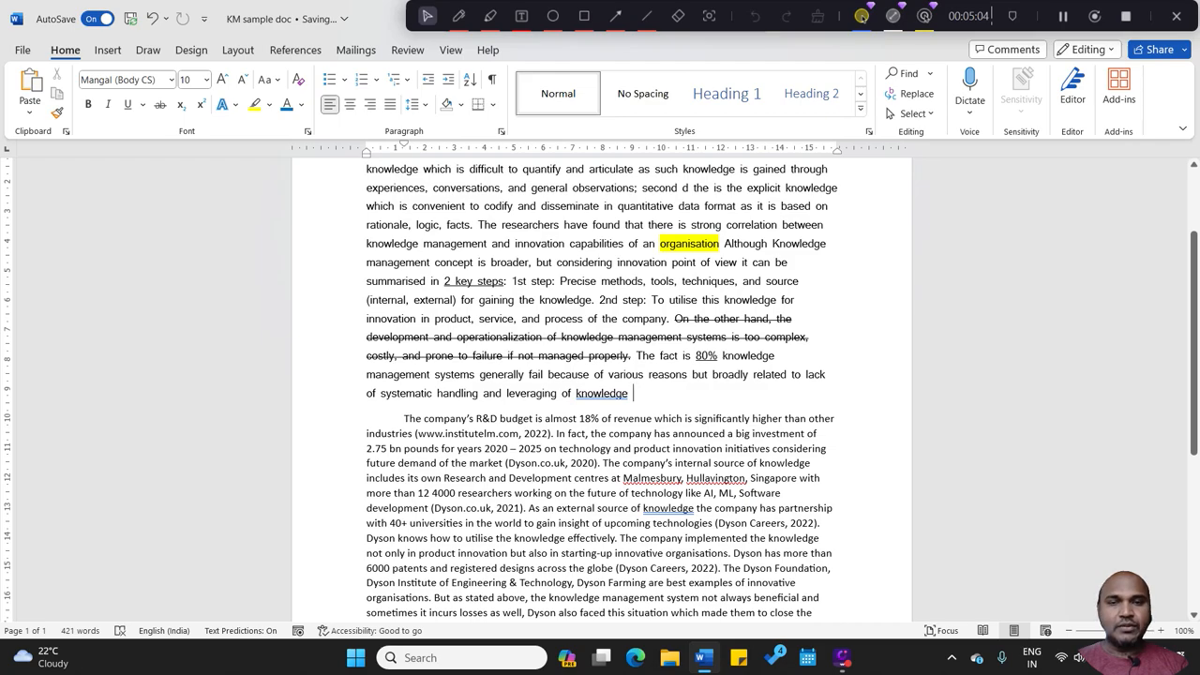
{"action": "double_click", "coordinate": [630, 394]}
{"action": "left_click", "coordinate": [635, 397]}
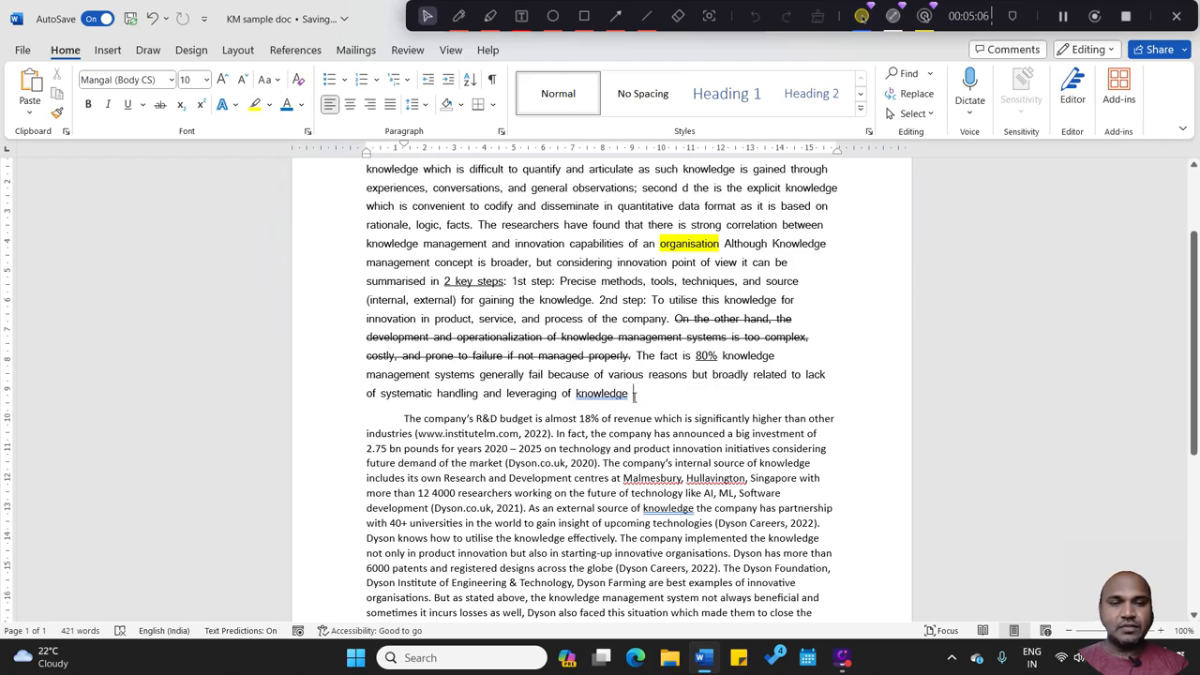
{"action": "type", "text": "2"}
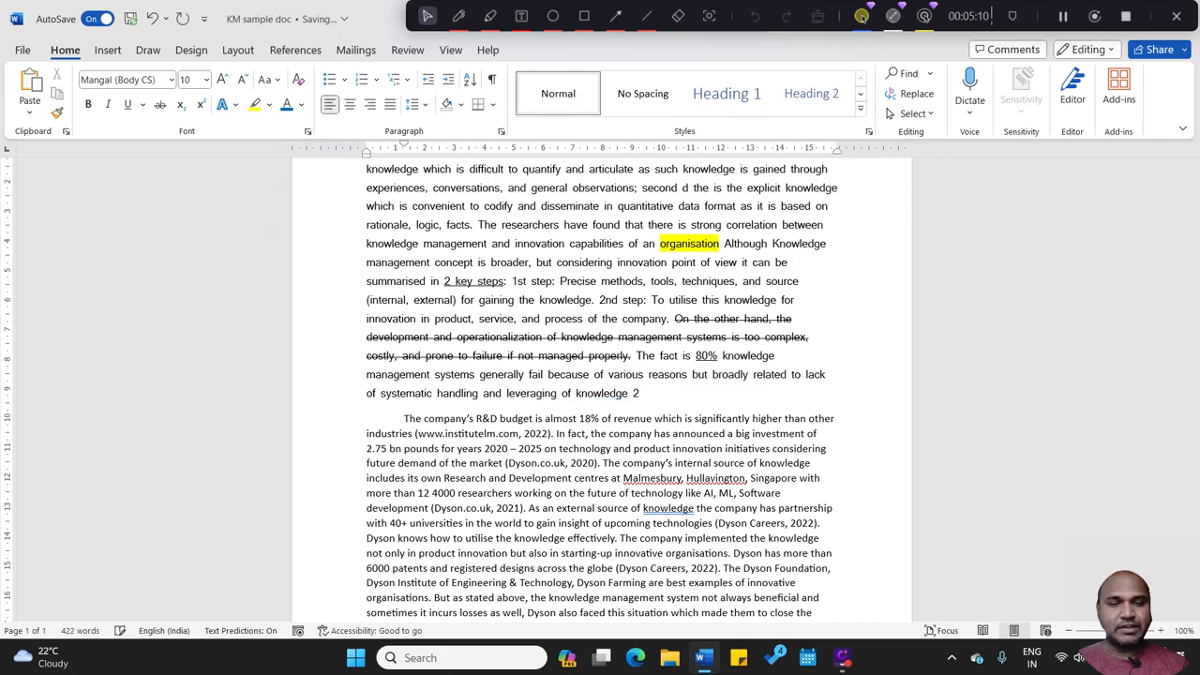
{"action": "type", "text": "."}
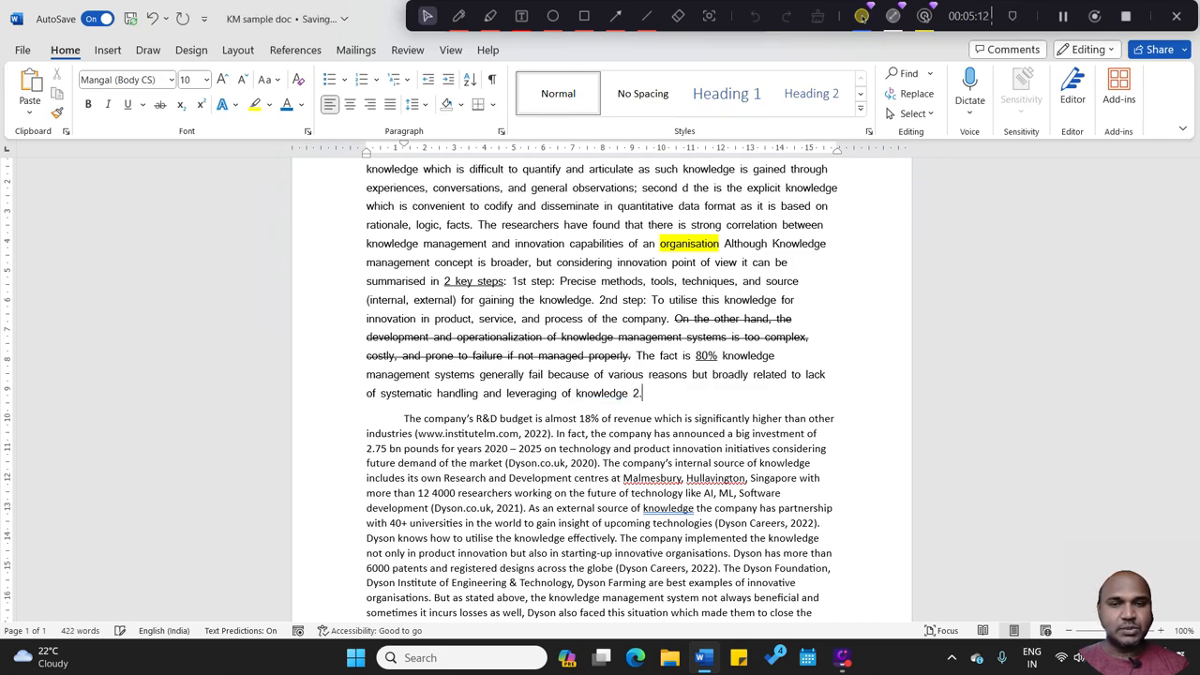
{"action": "left_click", "coordinate": [633, 393]}
{"action": "key", "text": "BackSpace"}
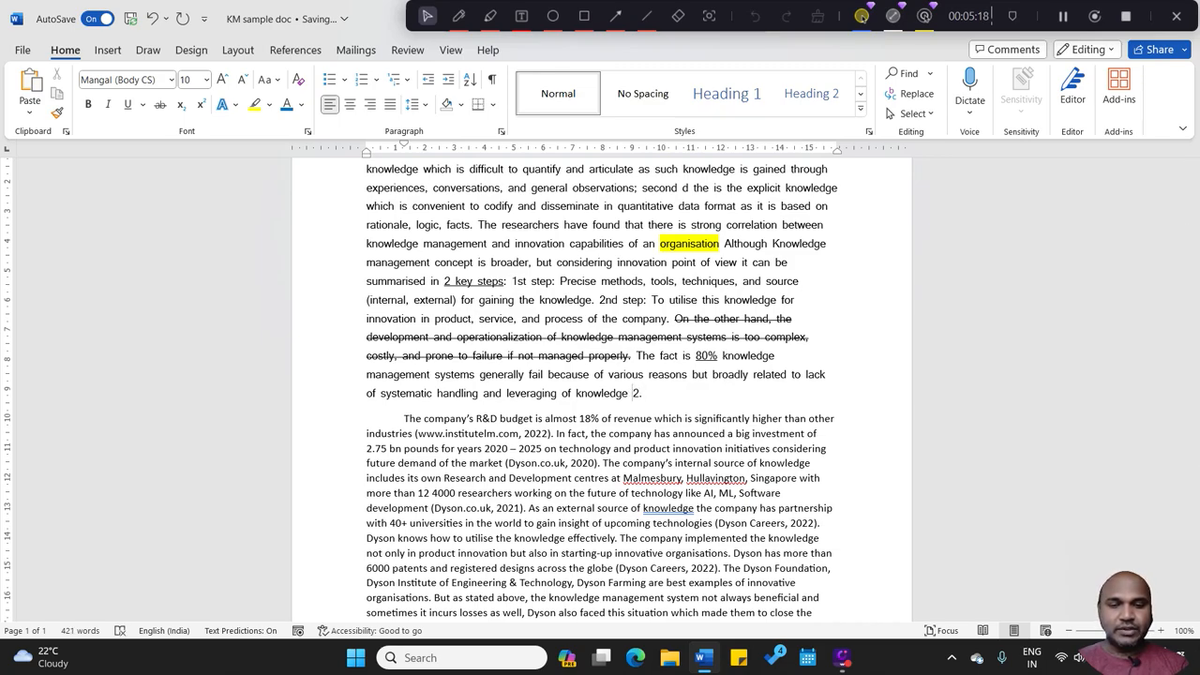
Step: Format the reference number "2." at the end of the first paragraph as subscript
{"action": "left_click_drag", "start_coordinate": [631, 394], "coordinate": [636, 395]}
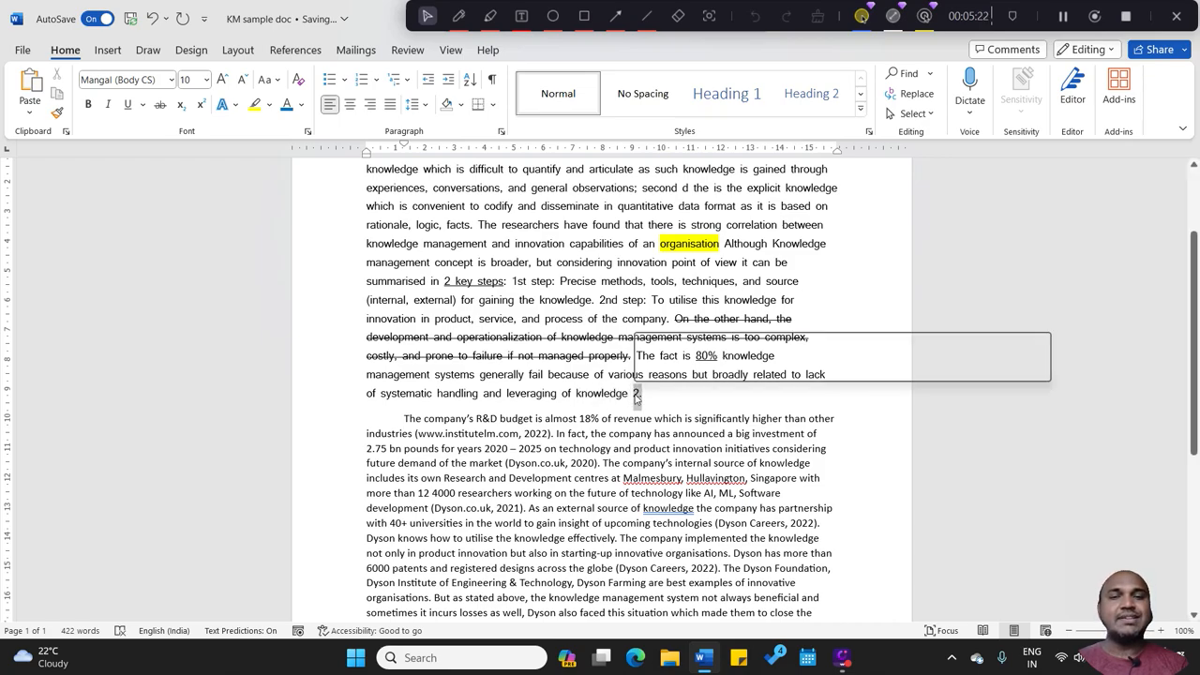
{"action": "left_click", "coordinate": [182, 107]}
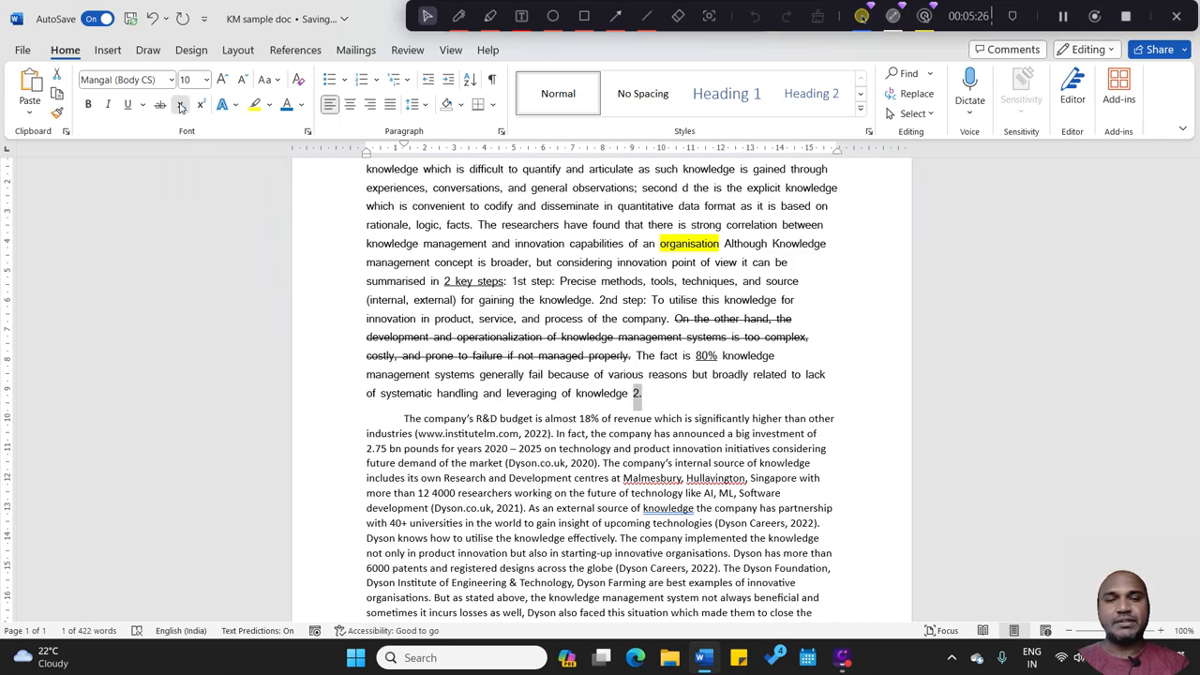
{"action": "left_click", "coordinate": [647, 385]}
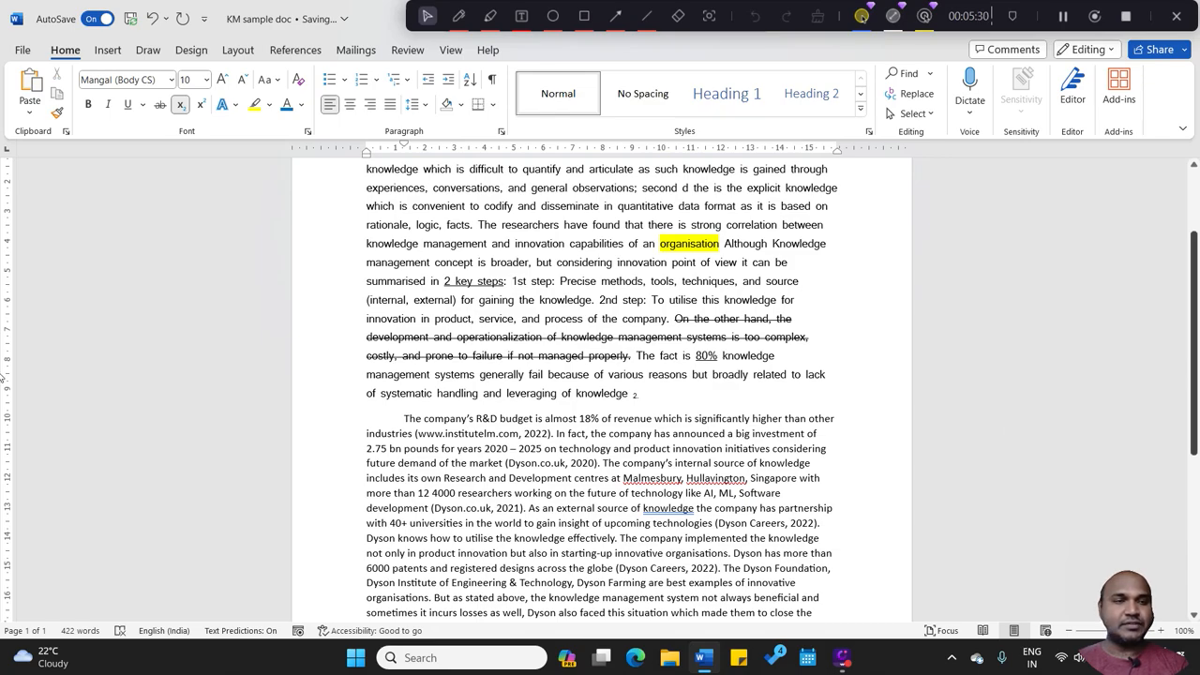
Step: Change the font colour of the subscript 2 at the end of the first paragraph to blue
{"action": "scroll", "coordinate": [1195, 375], "scroll_direction": "up", "scroll_amount": 3}
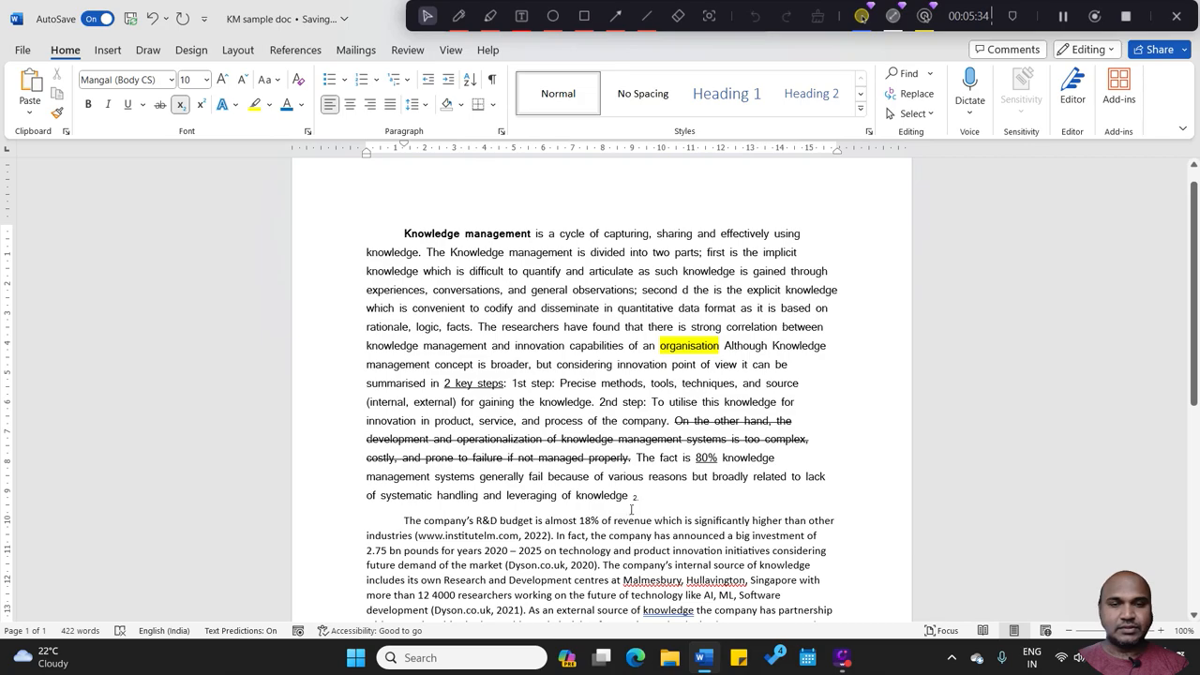
{"action": "double_click", "coordinate": [635, 497]}
{"action": "left_click", "coordinate": [301, 106]}
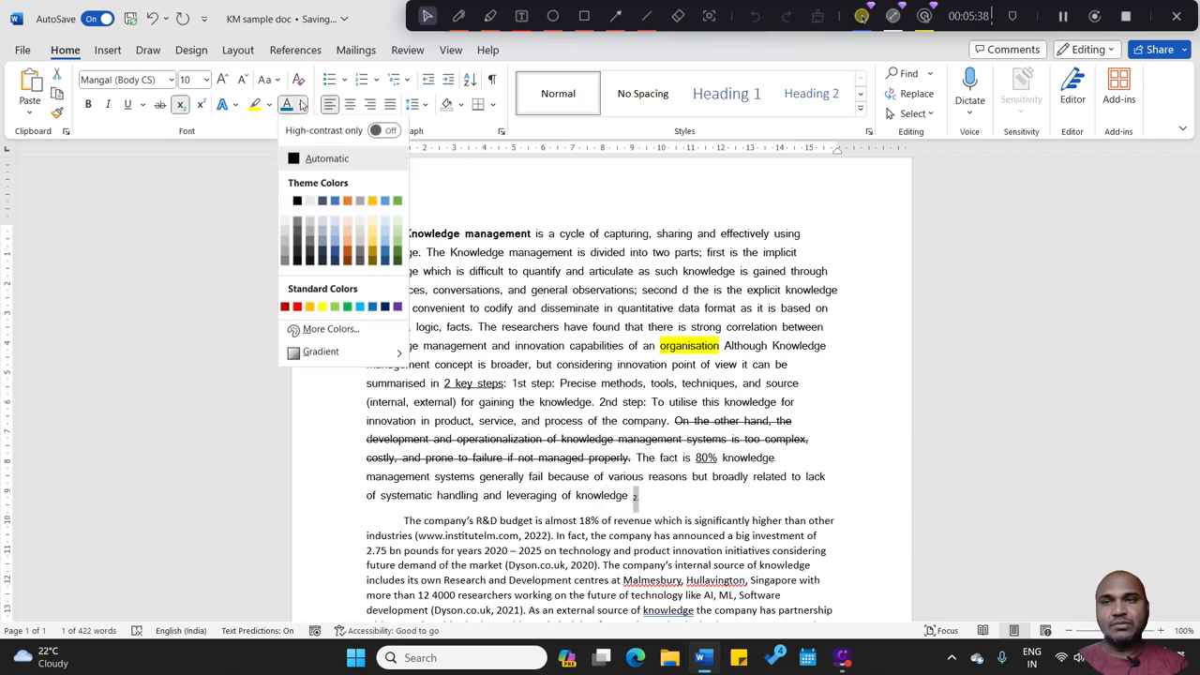
{"action": "left_click", "coordinate": [290, 110]}
{"action": "left_click", "coordinate": [668, 511]}
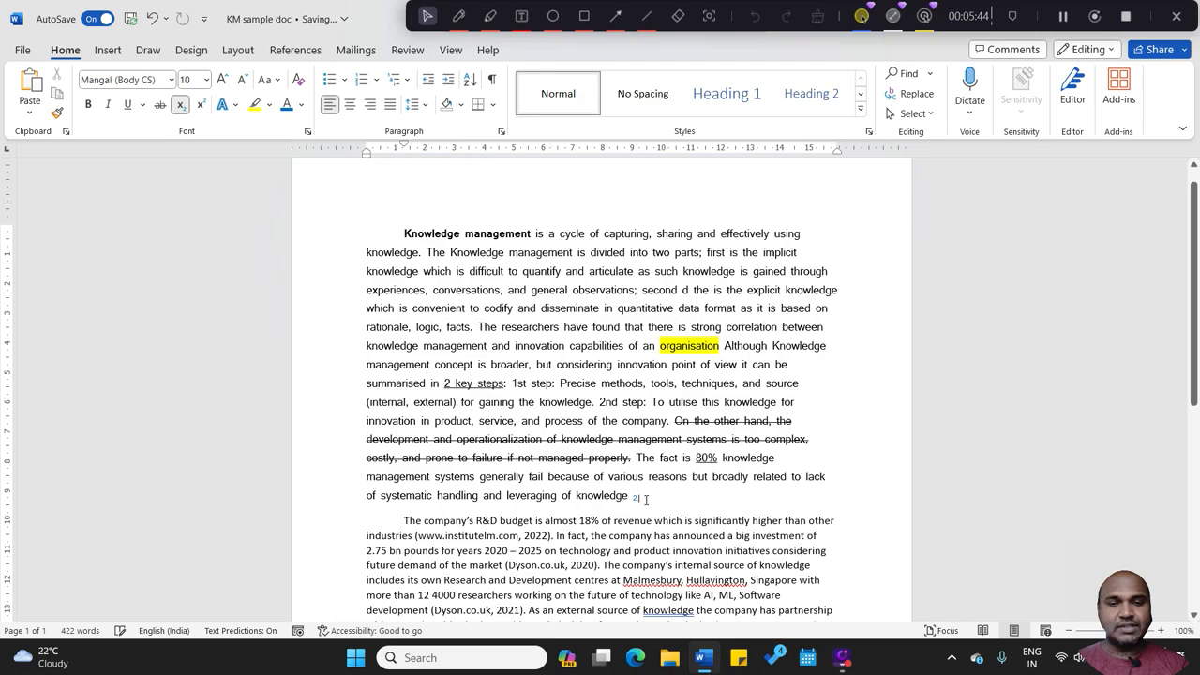
Step: Insert the reference number "1." after the highlighted word "organisation" and format it as blue subscript
{"action": "mouse_move", "coordinate": [640, 499]}
{"action": "left_mouse_down"}
{"action": "mouse_move", "coordinate": [623, 500]}
{"action": "mouse_move", "coordinate": [641, 501]}
{"action": "left_mouse_up"}
{"action": "left_click", "coordinate": [641, 502]}
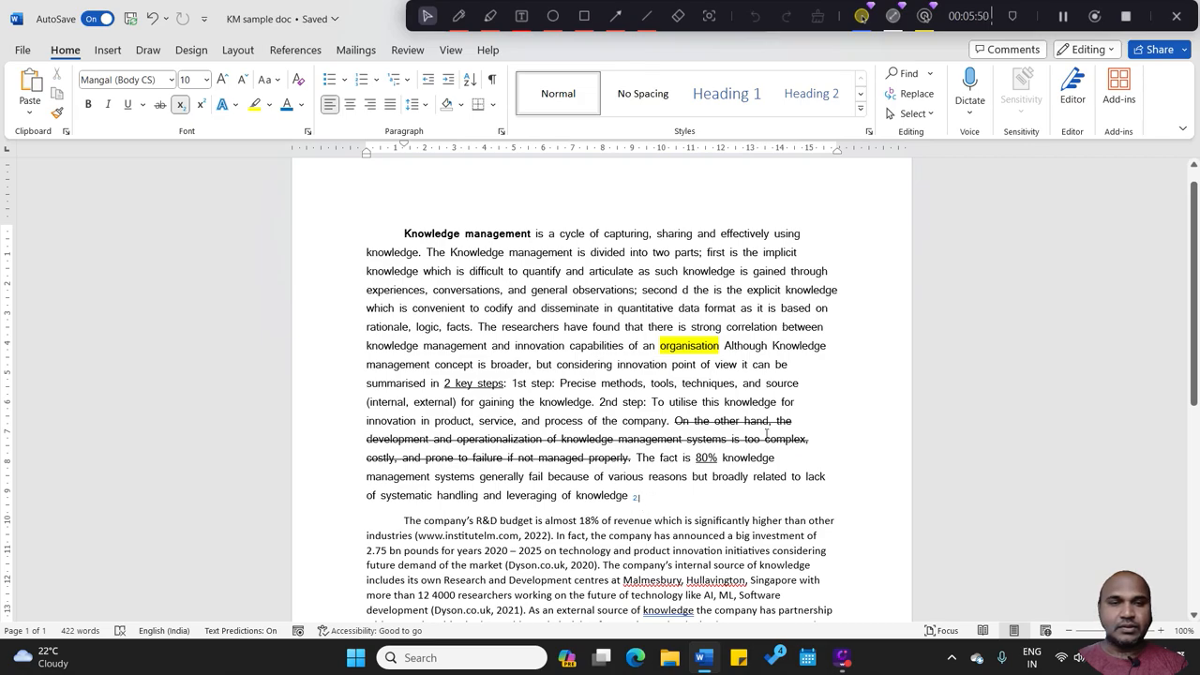
{"action": "left_click", "coordinate": [722, 347]}
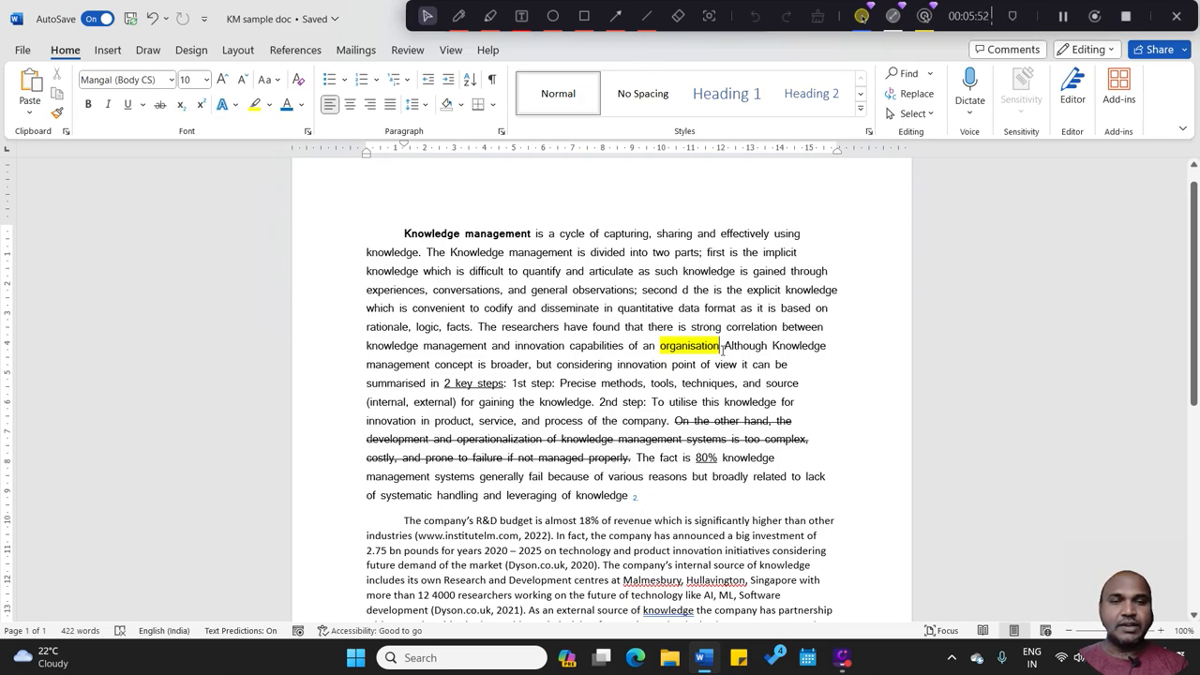
{"action": "type", "text": "1."}
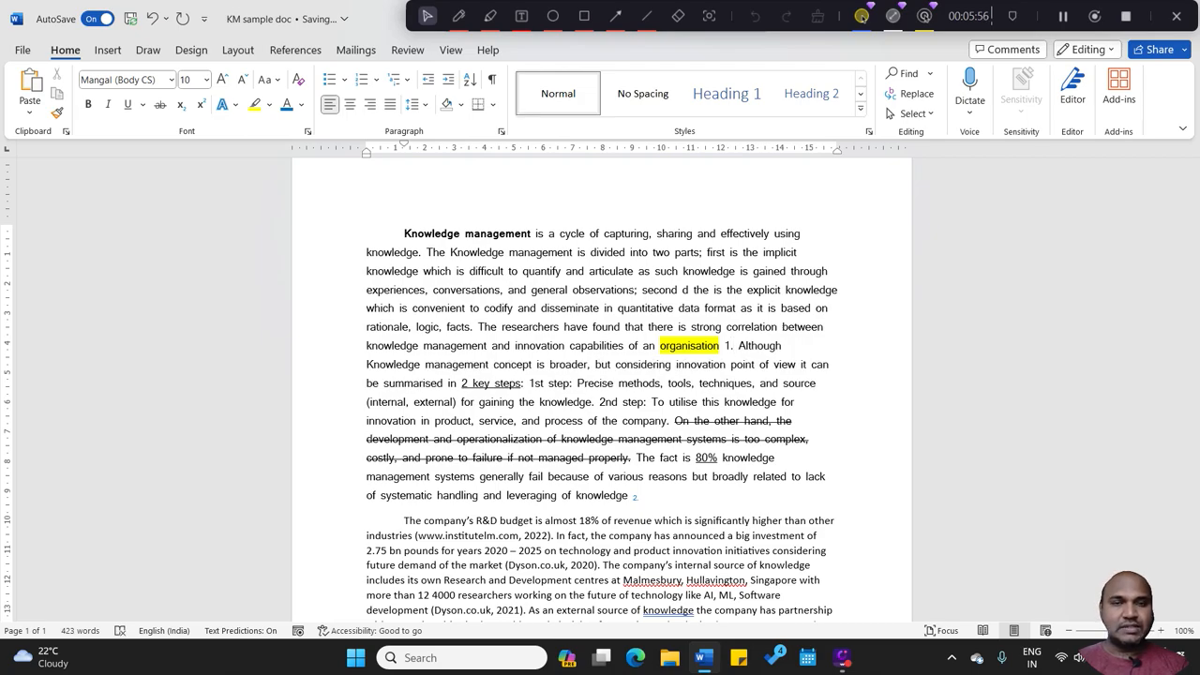
{"action": "left_click_drag", "start_coordinate": [735, 346], "coordinate": [723, 346]}
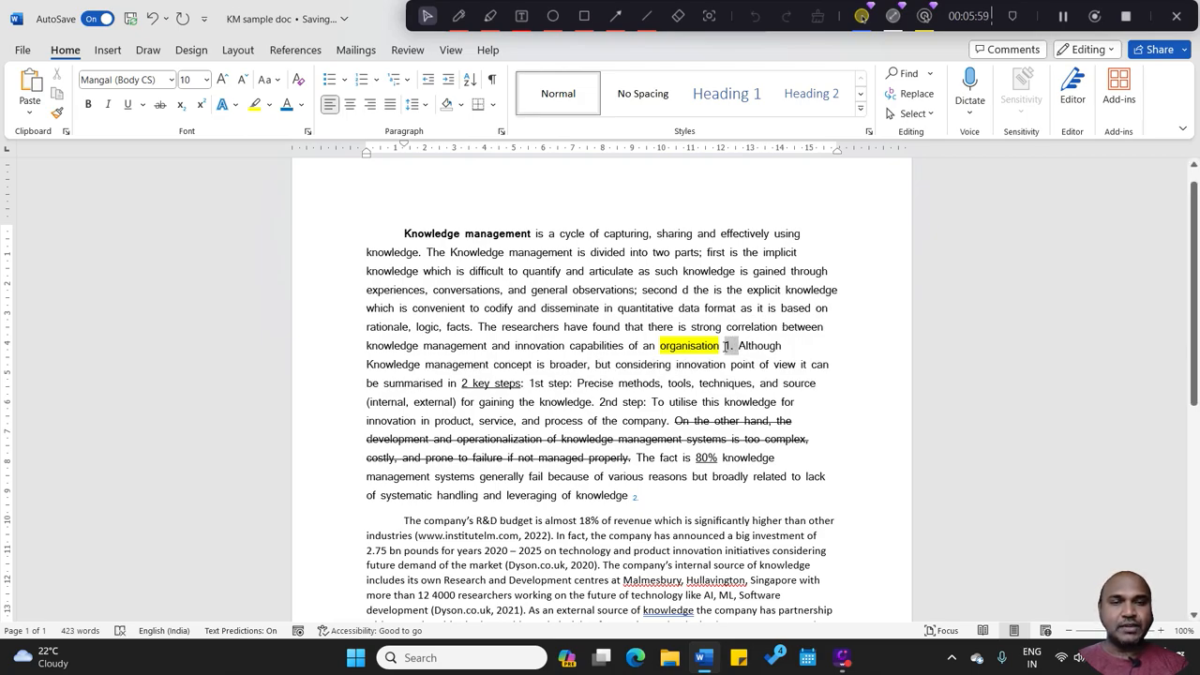
{"action": "left_click", "coordinate": [180, 106]}
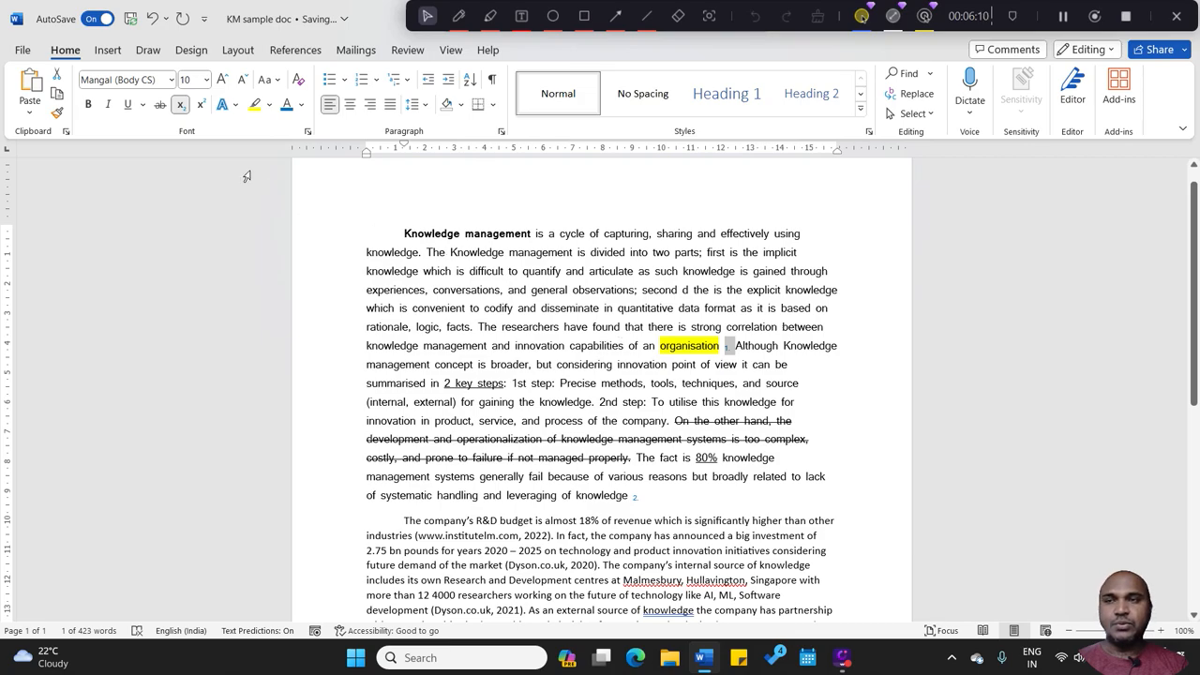
Step: Italicise the subscript reference numbers 1 and 2 in the first paragraph
{"action": "left_click", "coordinate": [111, 112]}
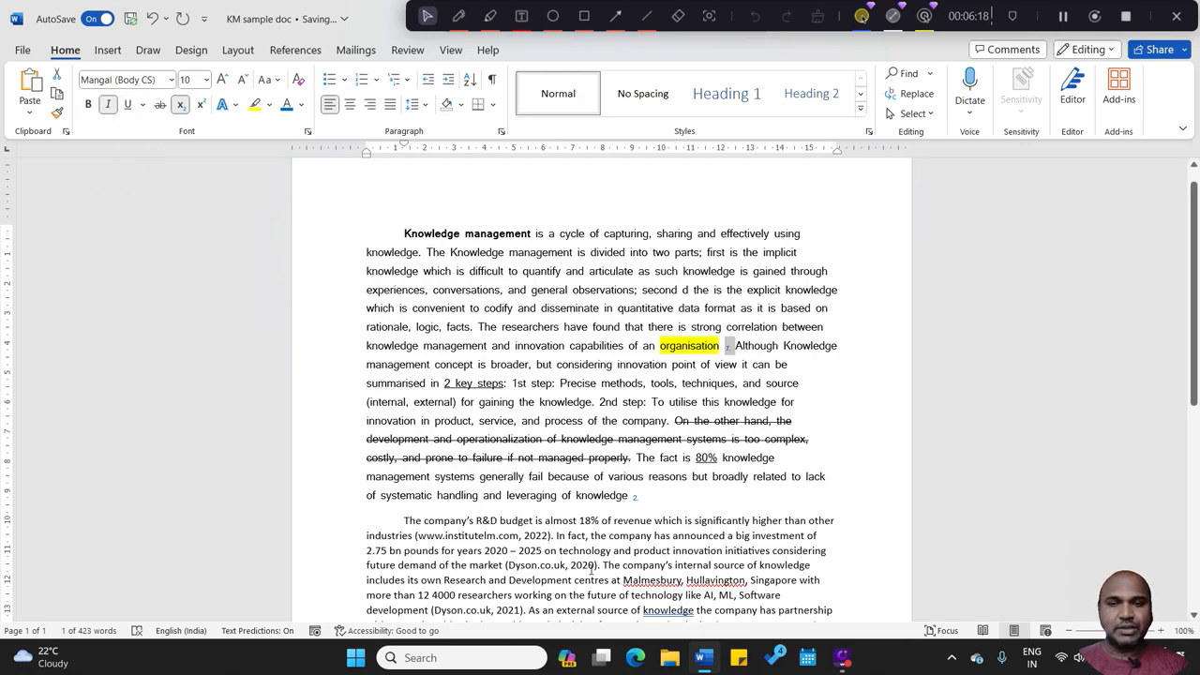
{"action": "left_click_drag", "start_coordinate": [640, 499], "coordinate": [635, 499]}
{"action": "left_click", "coordinate": [640, 500]}
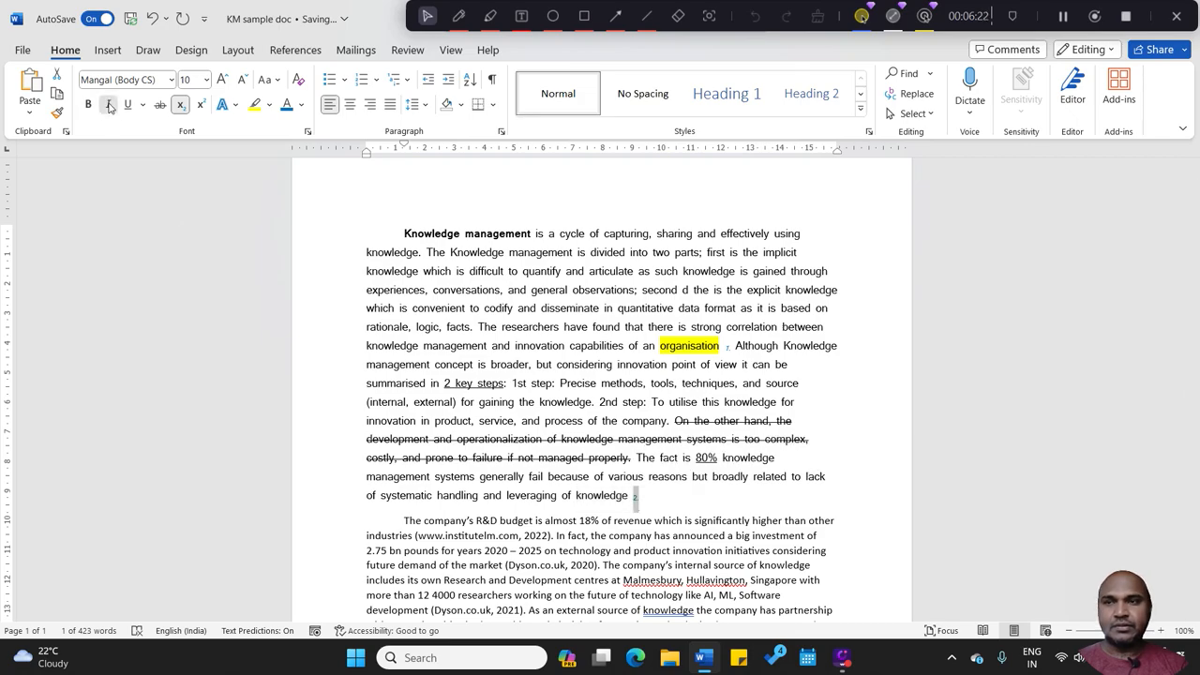
{"action": "left_click", "coordinate": [693, 379]}
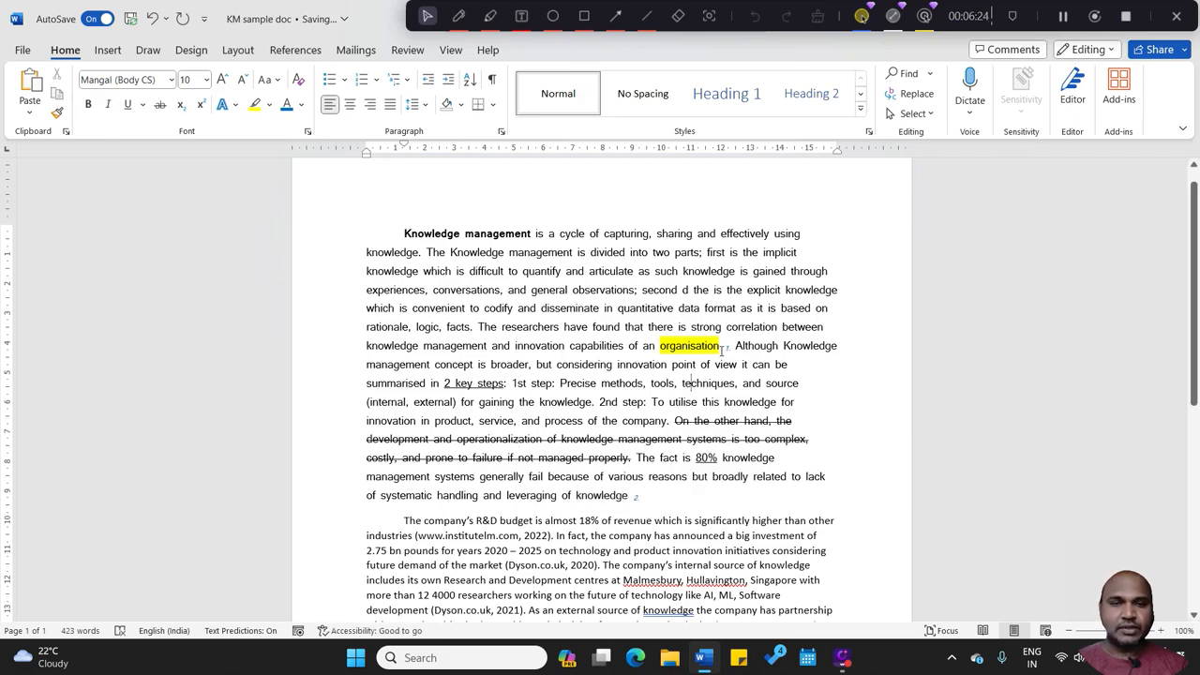
Step: Remove the highlight colour from the word "organisation"
{"action": "left_click_drag", "start_coordinate": [709, 347], "coordinate": [660, 349]}
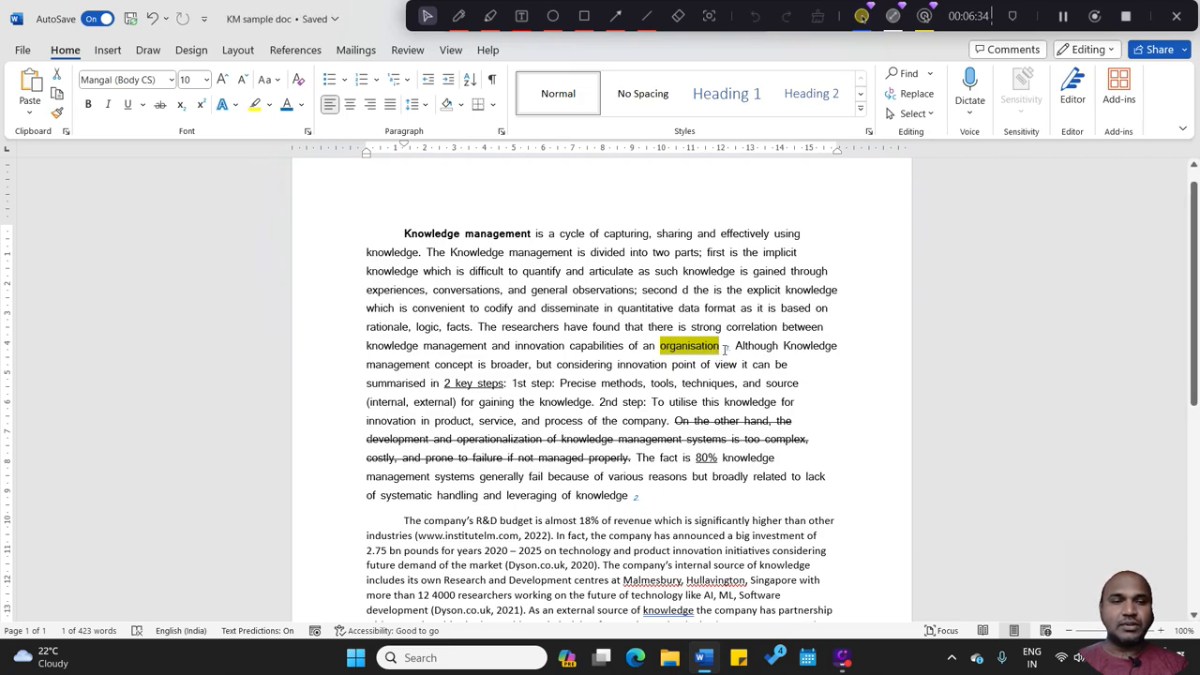
{"action": "left_click", "coordinate": [271, 108]}
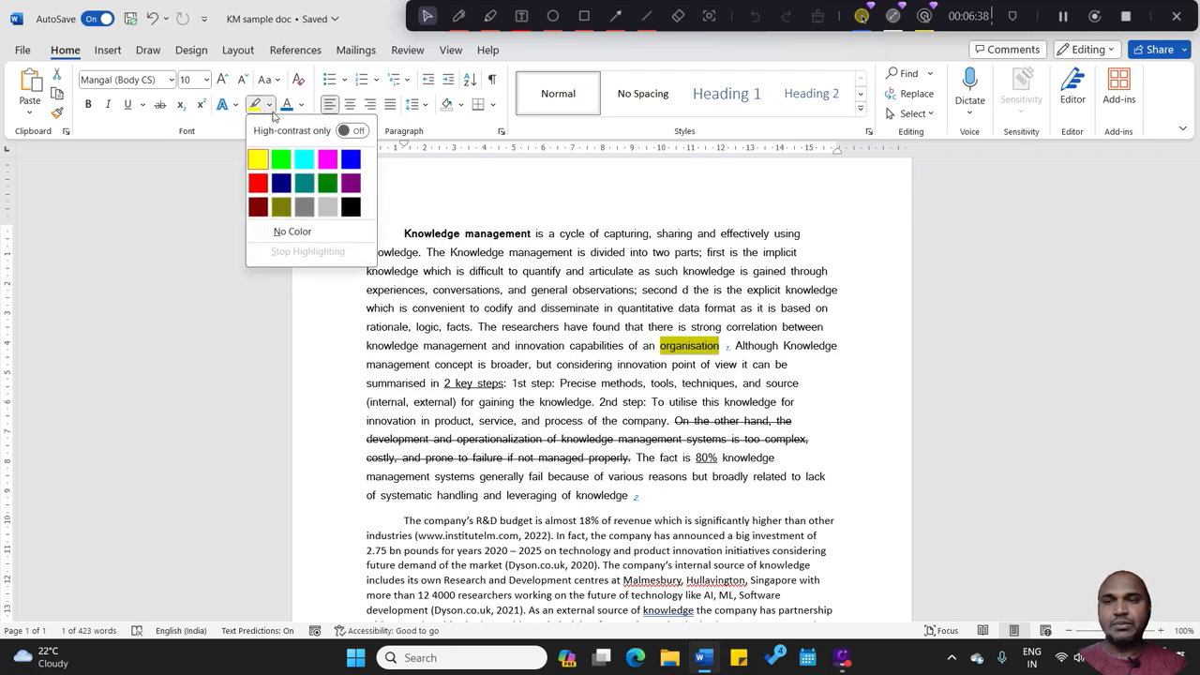
{"action": "left_click", "coordinate": [289, 236]}
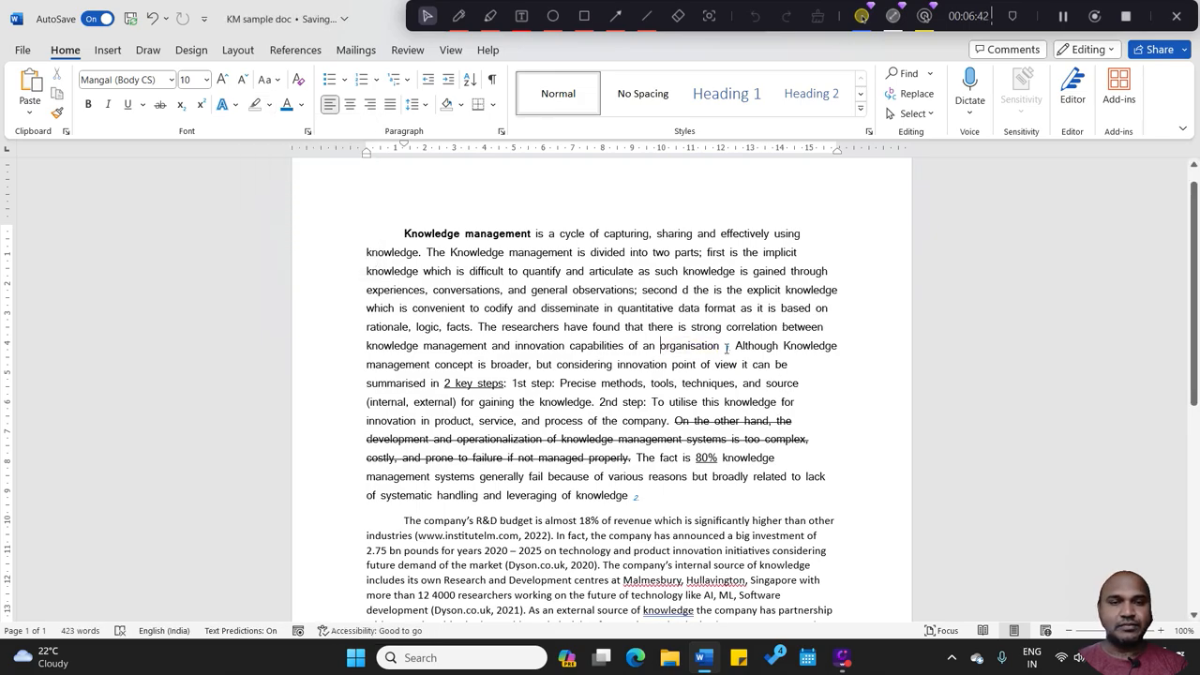
Step: Close the gap between "organisation" and the subscript 1, and tidy the spacing before "Although"
{"action": "key", "text": "BackSpace"}
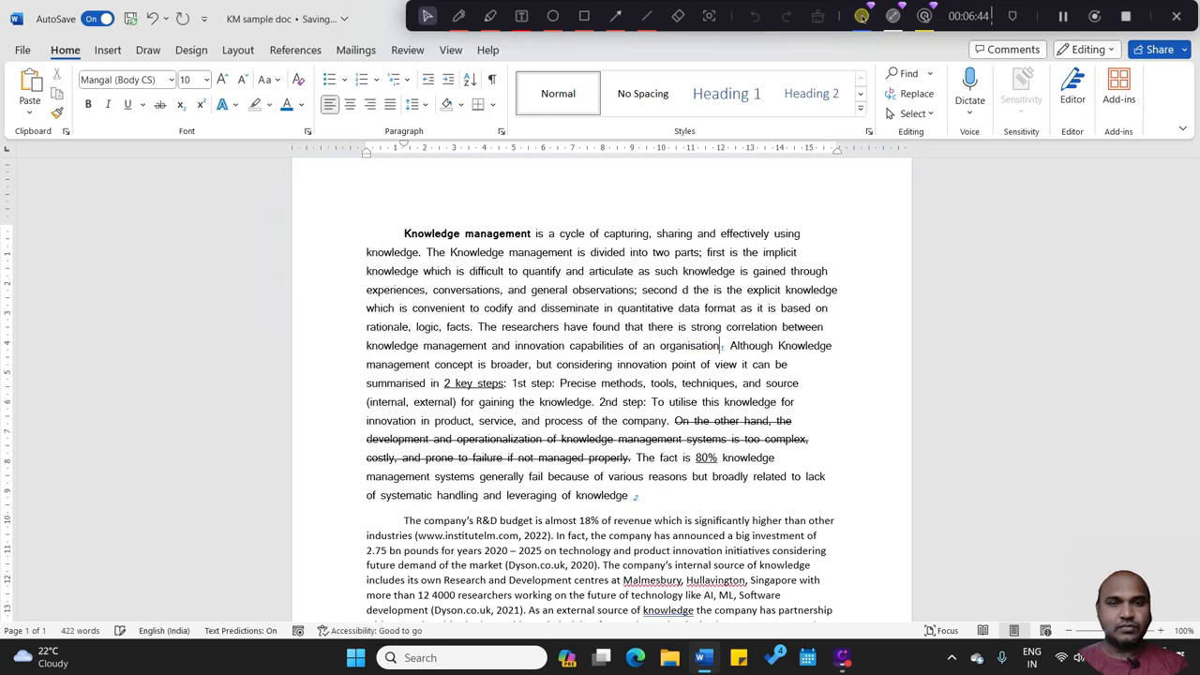
{"action": "left_click", "coordinate": [727, 345]}
{"action": "type", "text": "."}
{"action": "key", "text": "BackSpace"}
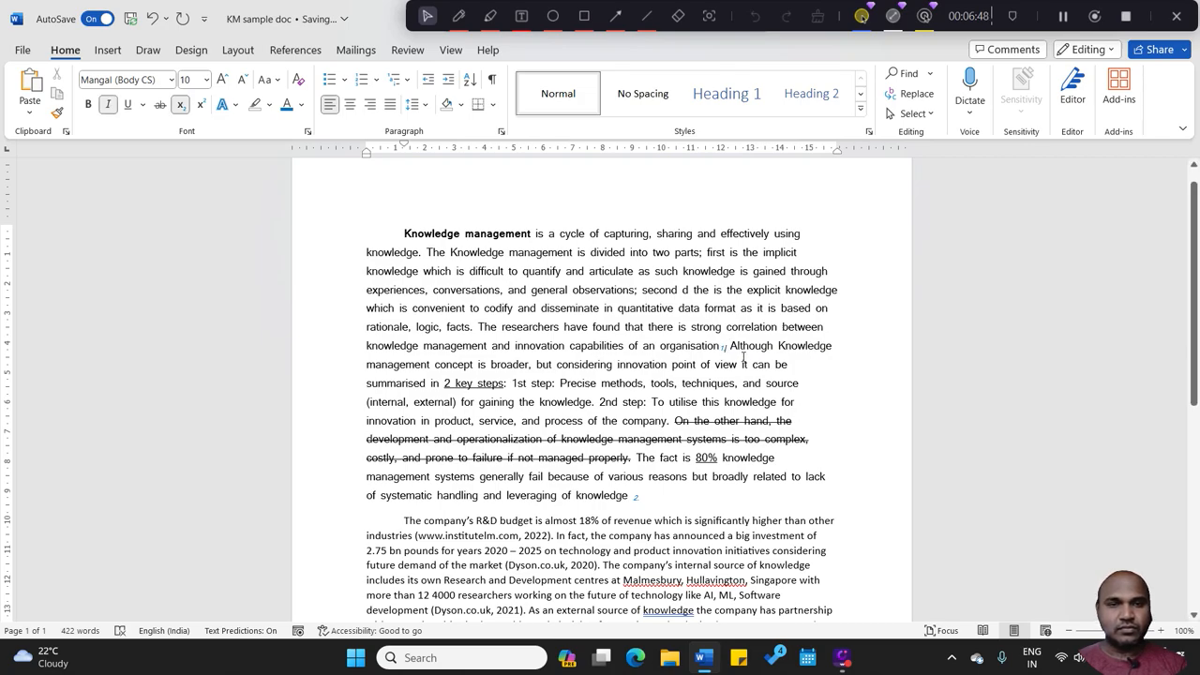
{"action": "left_click", "coordinate": [730, 346]}
{"action": "key", "text": "BackSpace"}
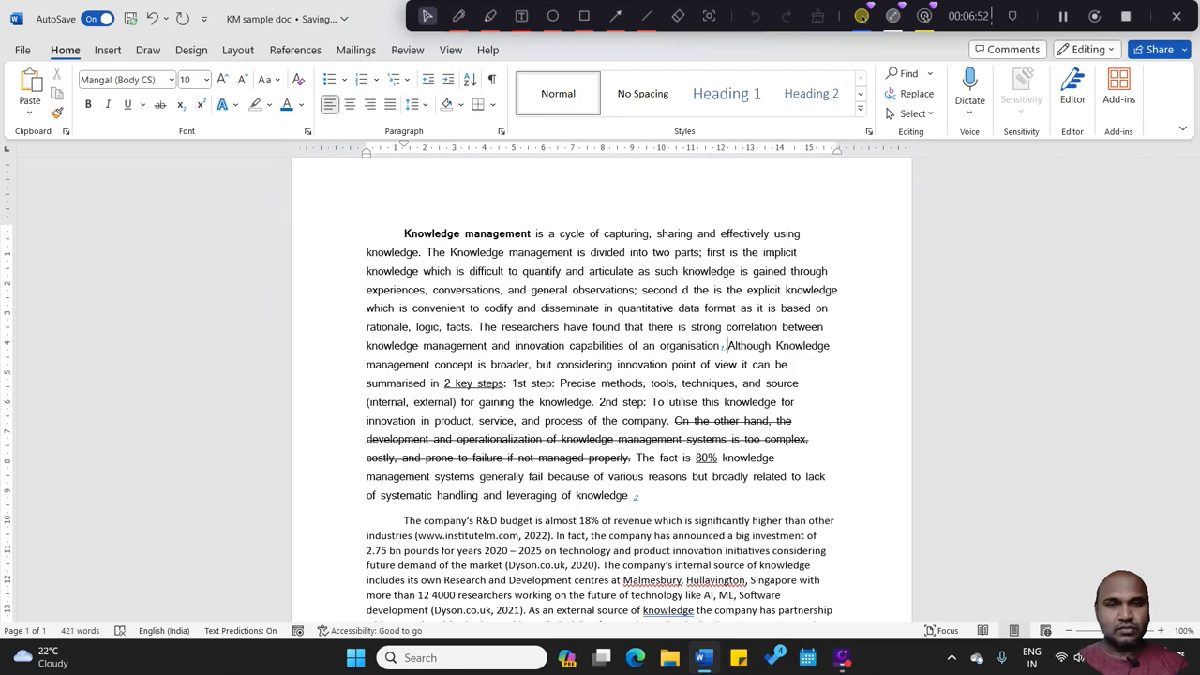
{"action": "left_click", "coordinate": [723, 352]}
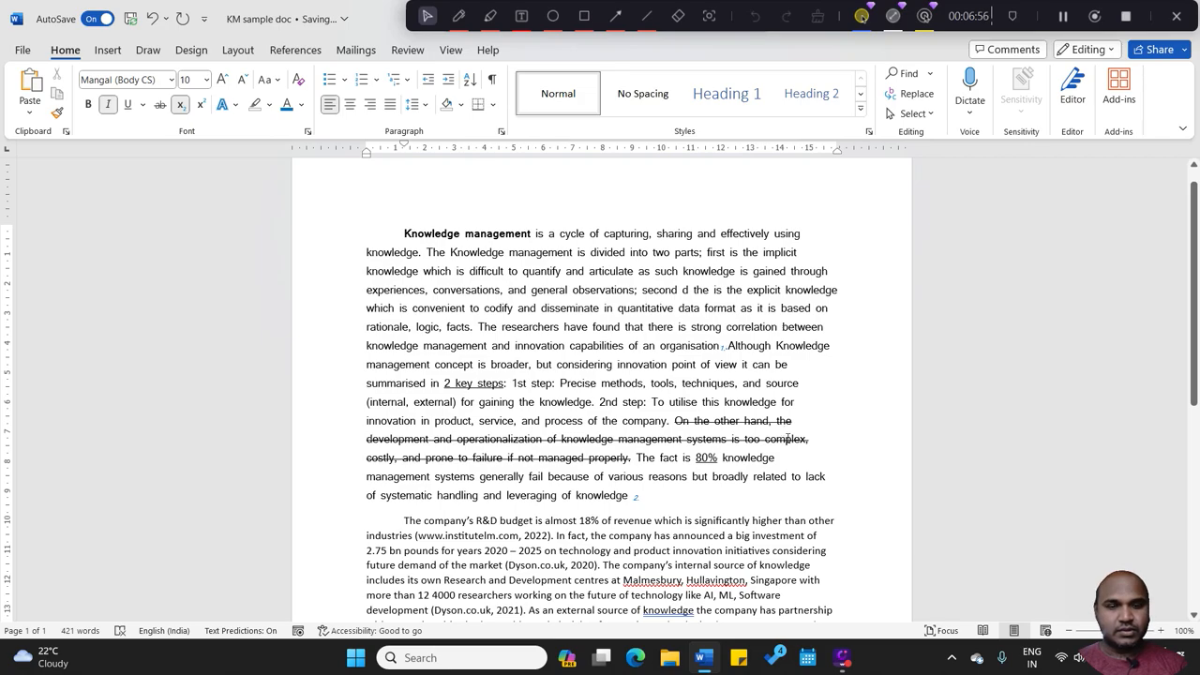
{"action": "key", "text": "BackSpace"}
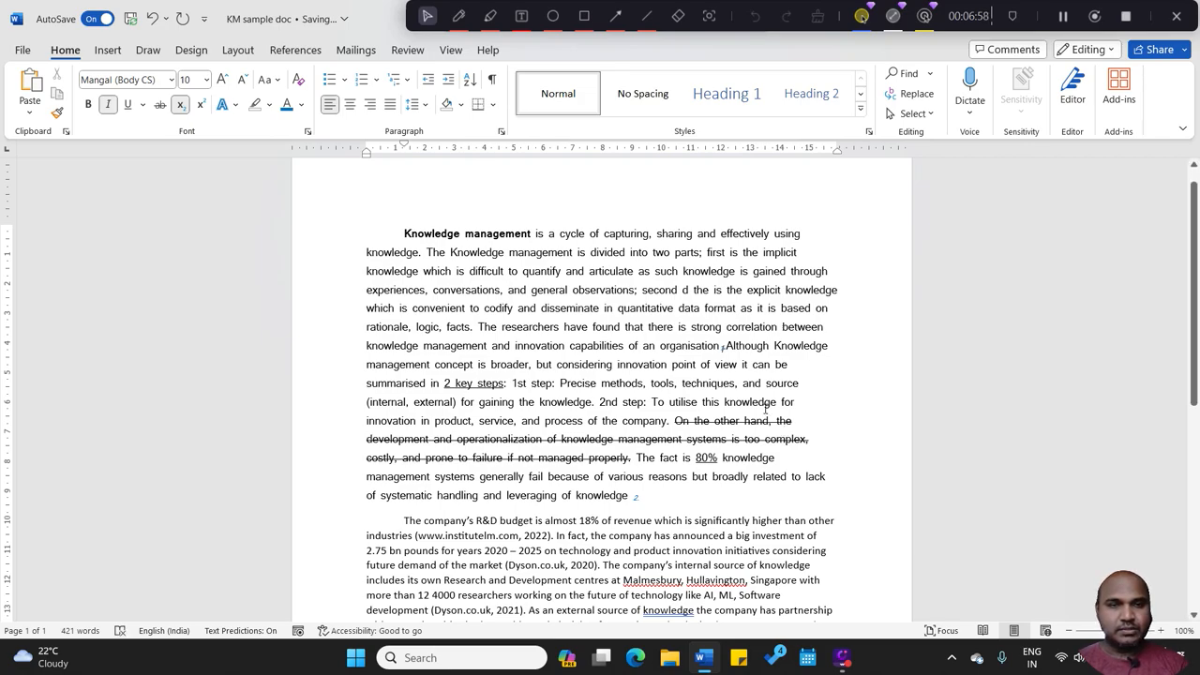
{"action": "left_click", "coordinate": [728, 345]}
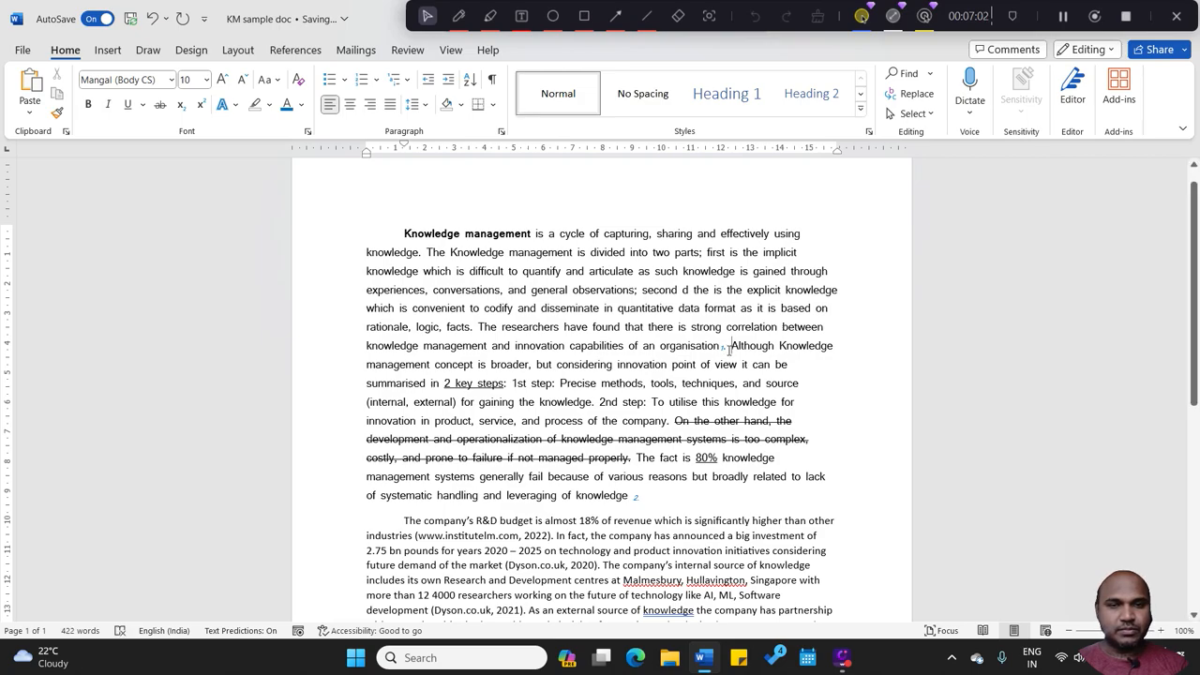
Step: Change the font colour of the subscript 1 after "organisation" to black
{"action": "key", "text": "shift+Left"}
{"action": "key", "text": "shift+Left"}
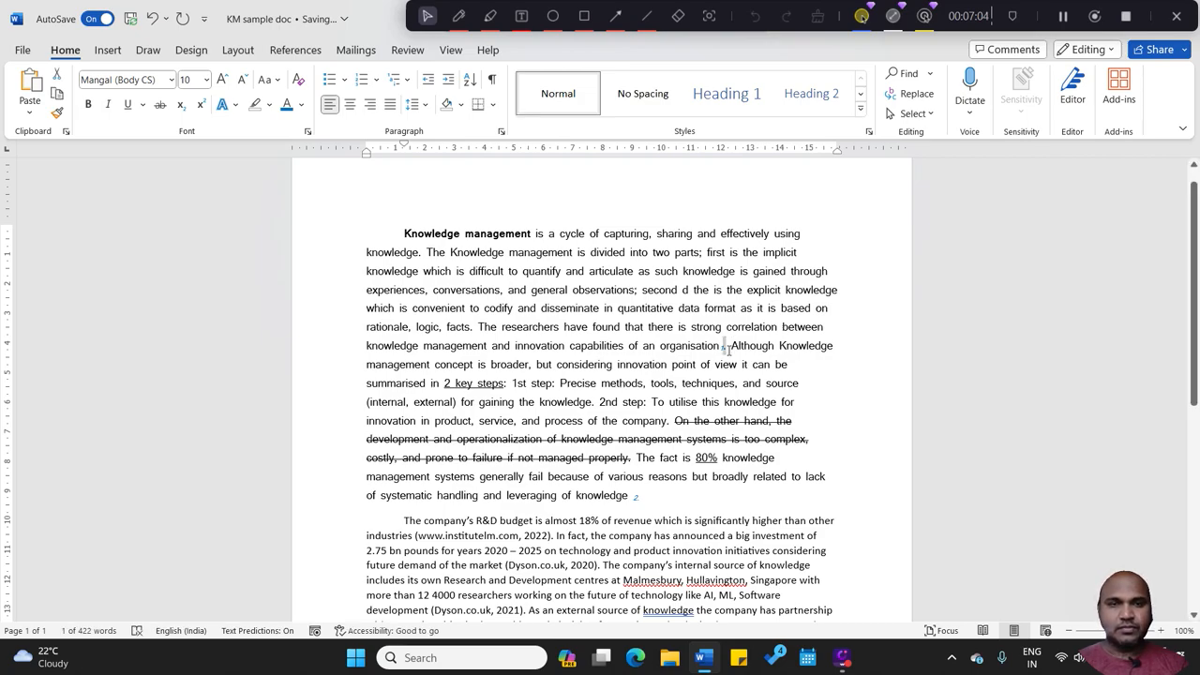
{"action": "left_click", "coordinate": [301, 105]}
{"action": "left_click", "coordinate": [304, 161]}
Step: Delete the space before the subscript 2 at the end of the first paragraph and add a full stop after the number
{"action": "left_click_drag", "start_coordinate": [1193, 287], "coordinate": [1193, 296]}
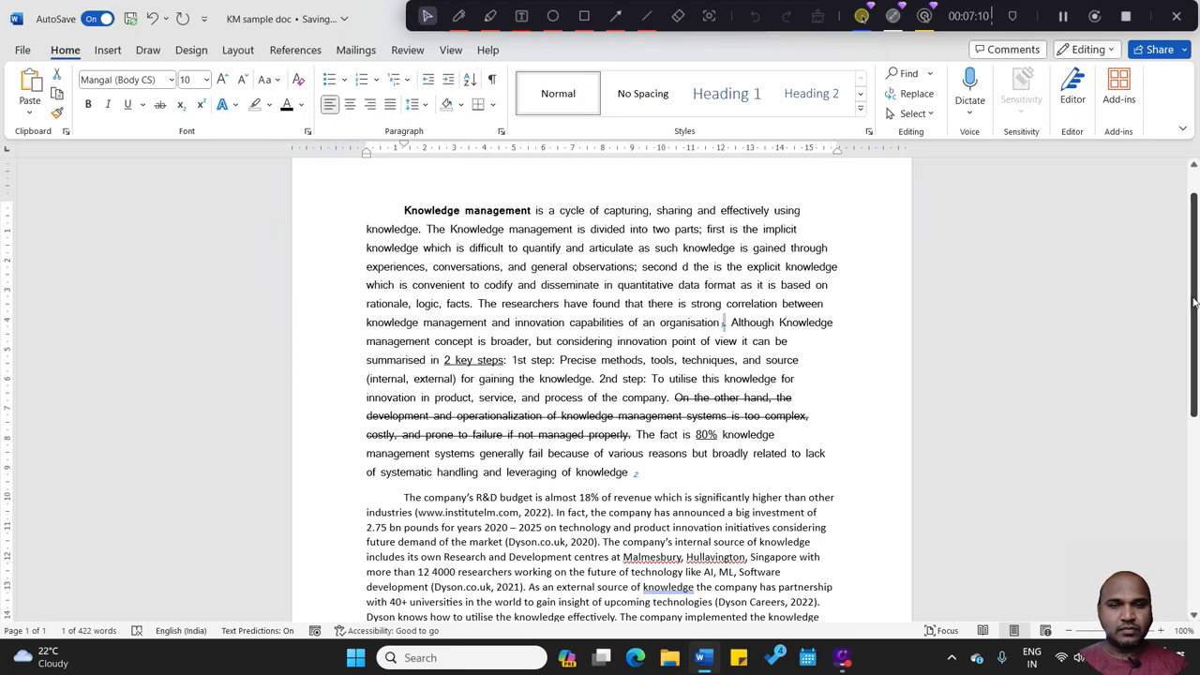
{"action": "left_click", "coordinate": [635, 471]}
{"action": "key", "text": "BackSpace"}
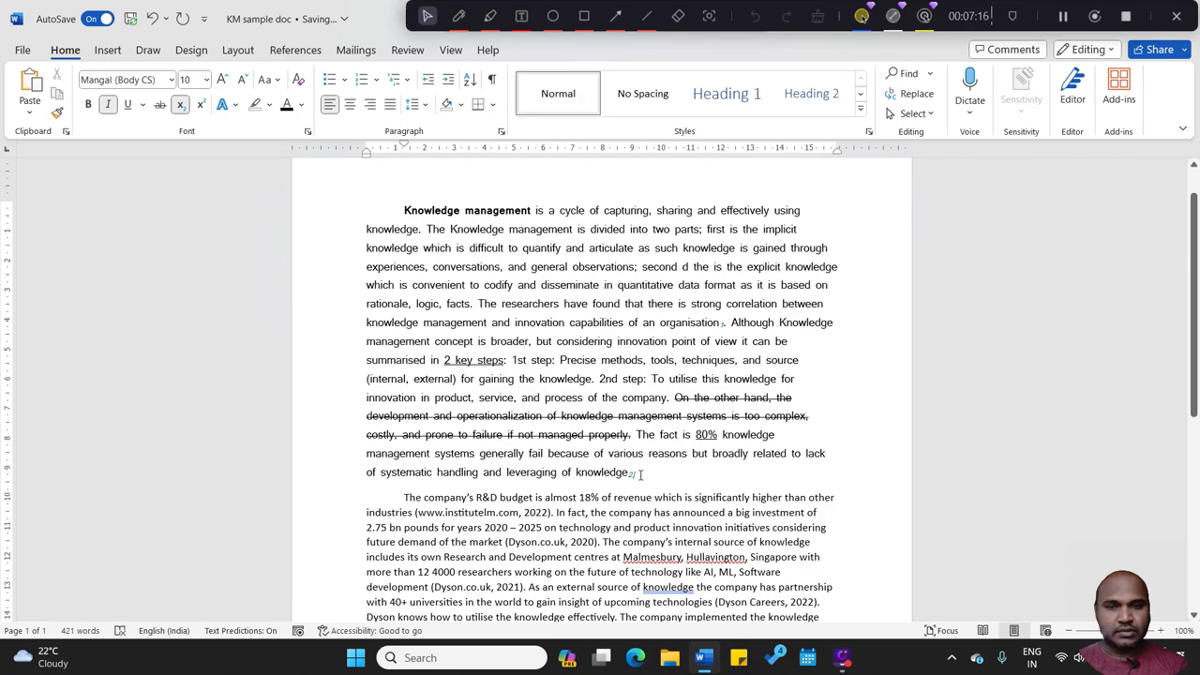
{"action": "key", "text": "BackSpace"}
{"action": "key", "text": "ctrl+="}
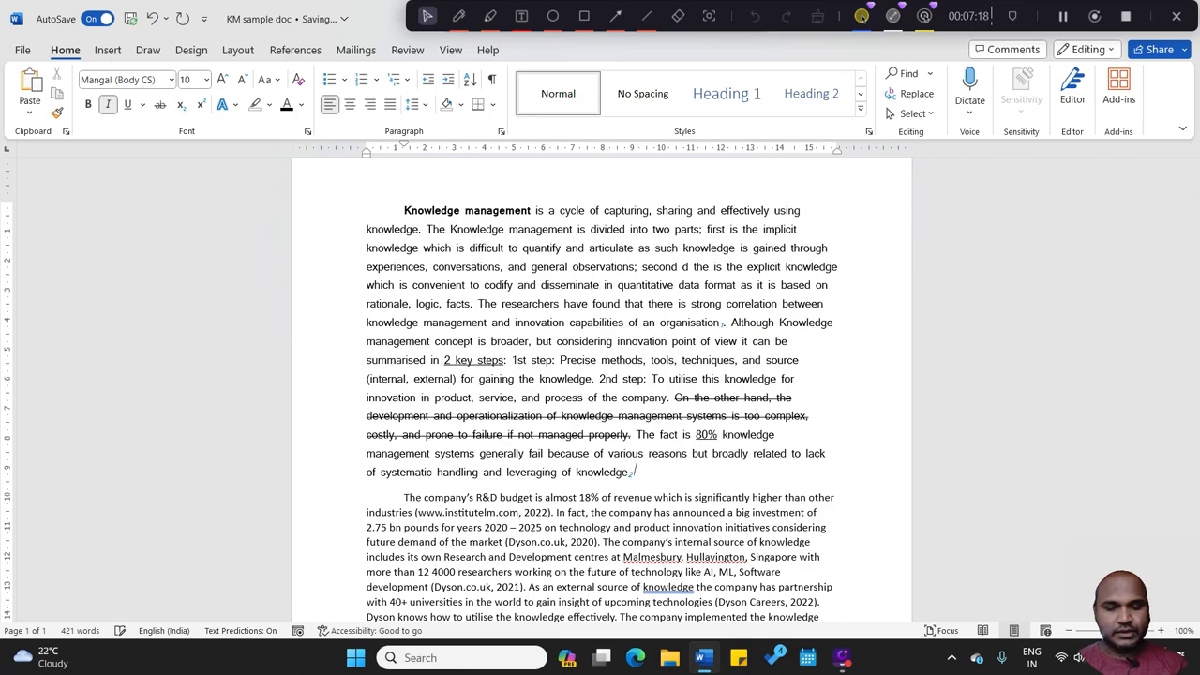
{"action": "type", "text": "."}
{"action": "key", "text": "shift+Left"}
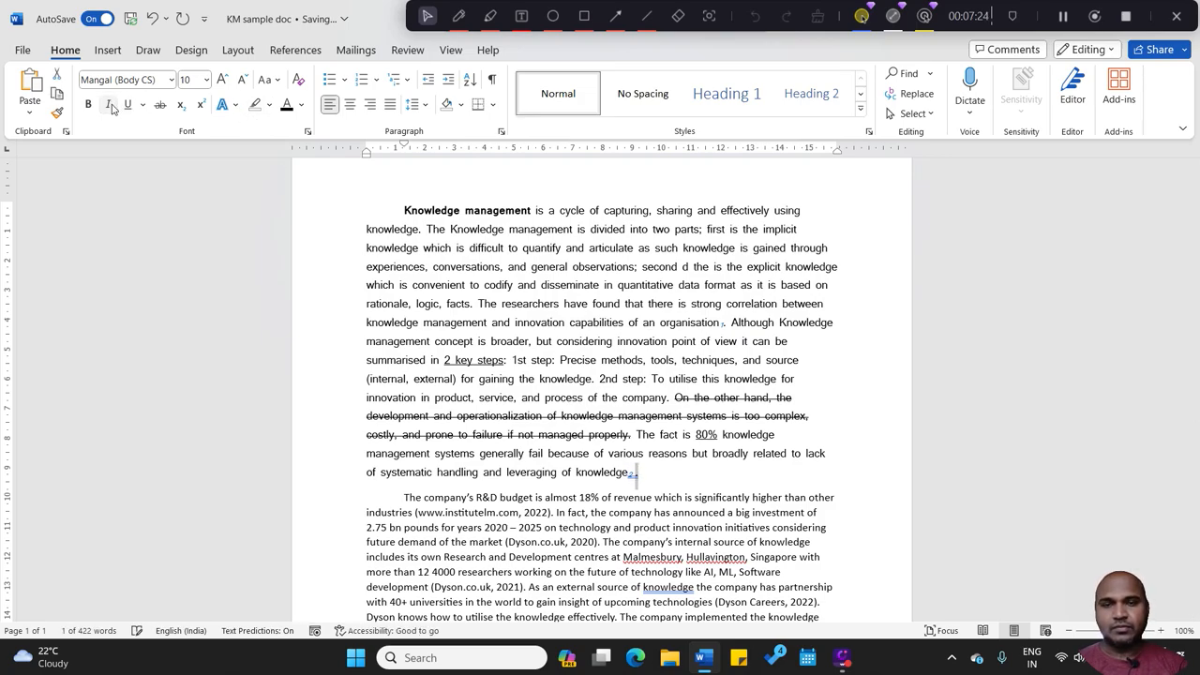
Step: Turn off italics on the subscript 2 after "knowledge" and delete the space before its full stop
{"action": "left_click", "coordinate": [635, 475]}
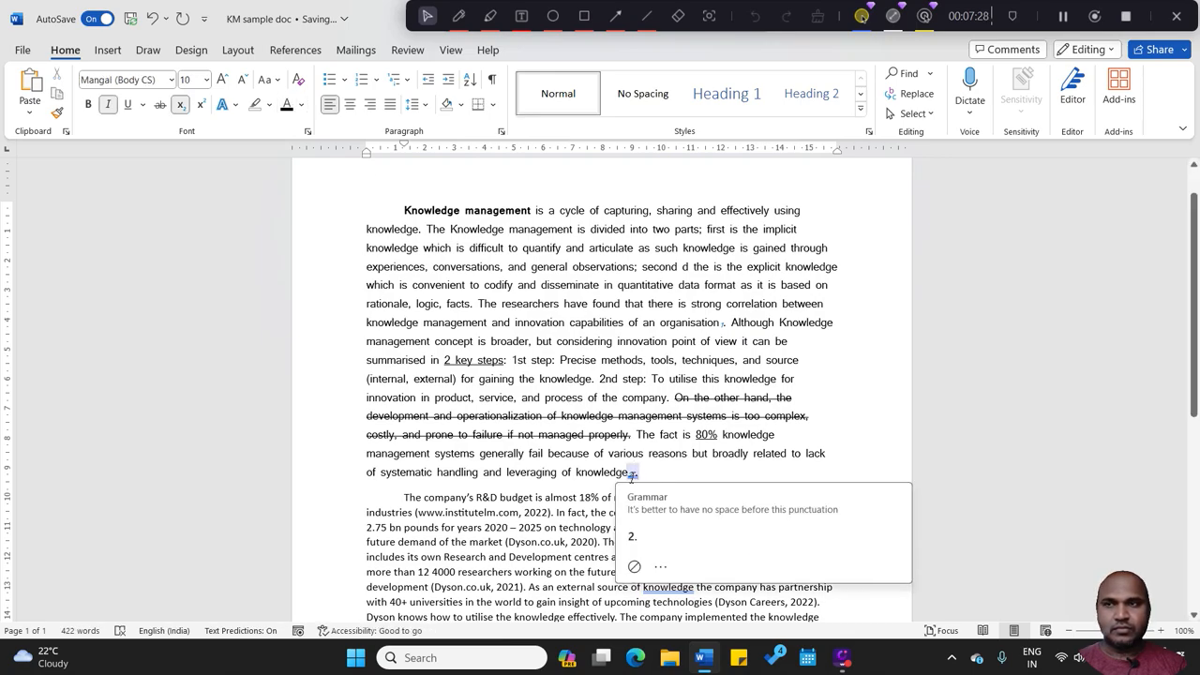
{"action": "left_click", "coordinate": [108, 108]}
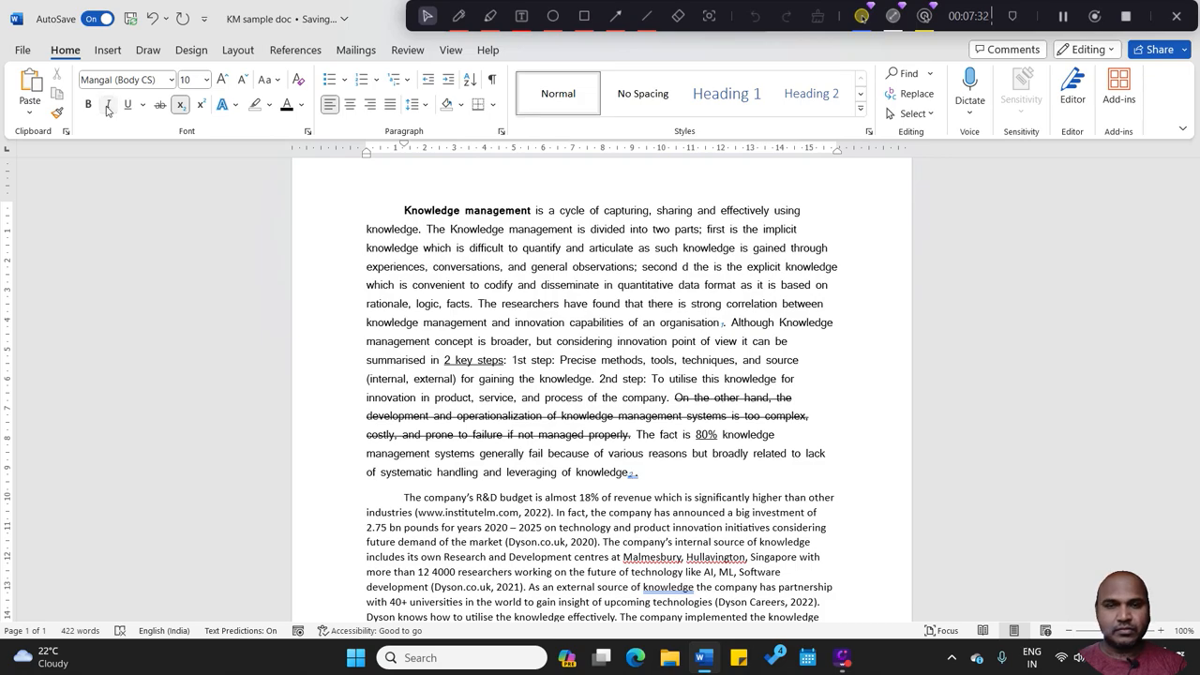
{"action": "left_click", "coordinate": [634, 473]}
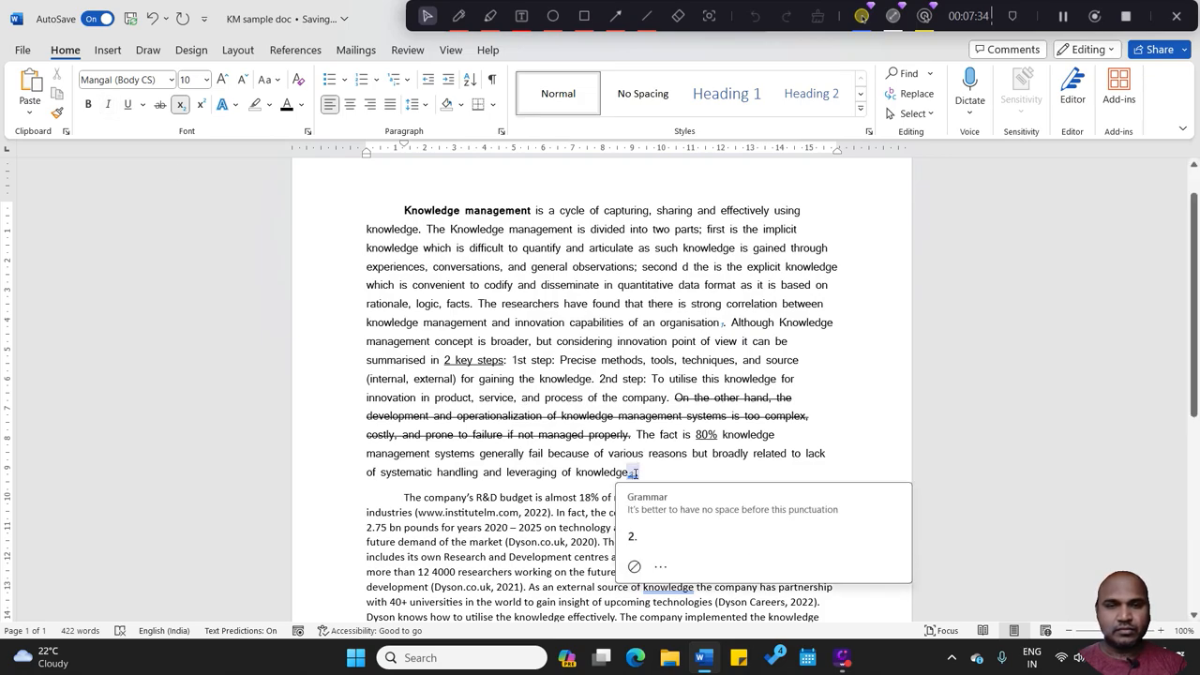
{"action": "key", "text": "BackSpace"}
{"action": "left_click", "coordinate": [678, 484]}
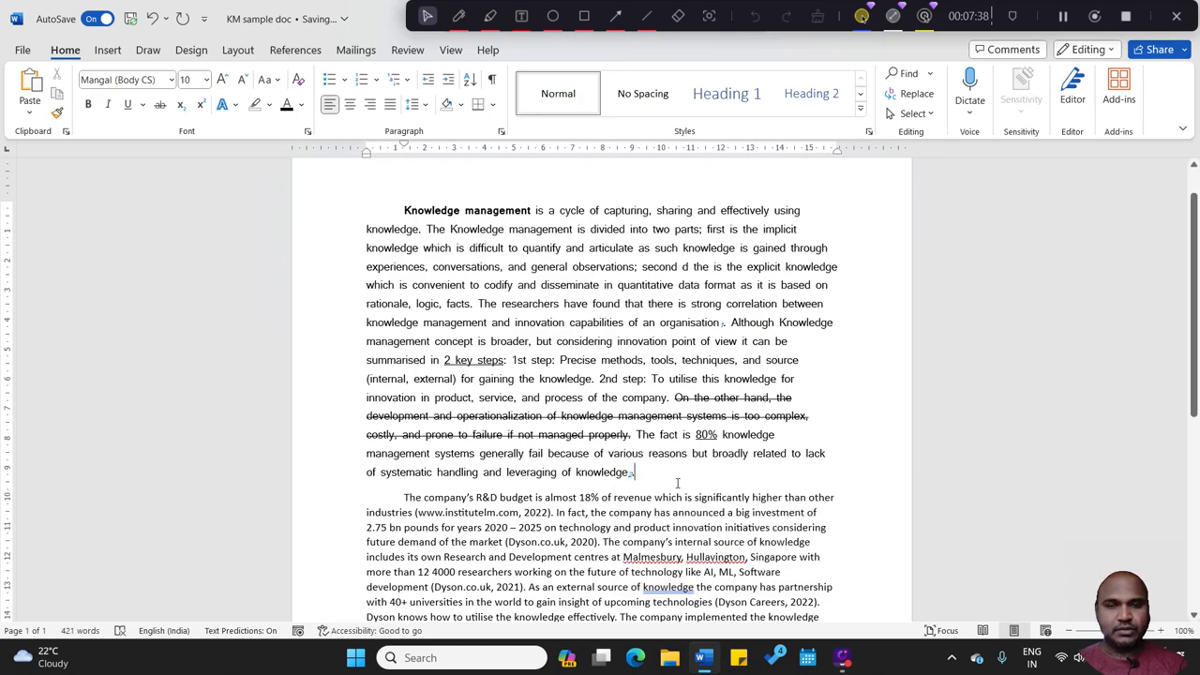
Step: Try a space before each of the two subscript reference numbers in the first paragraph
{"action": "left_click", "coordinate": [628, 474]}
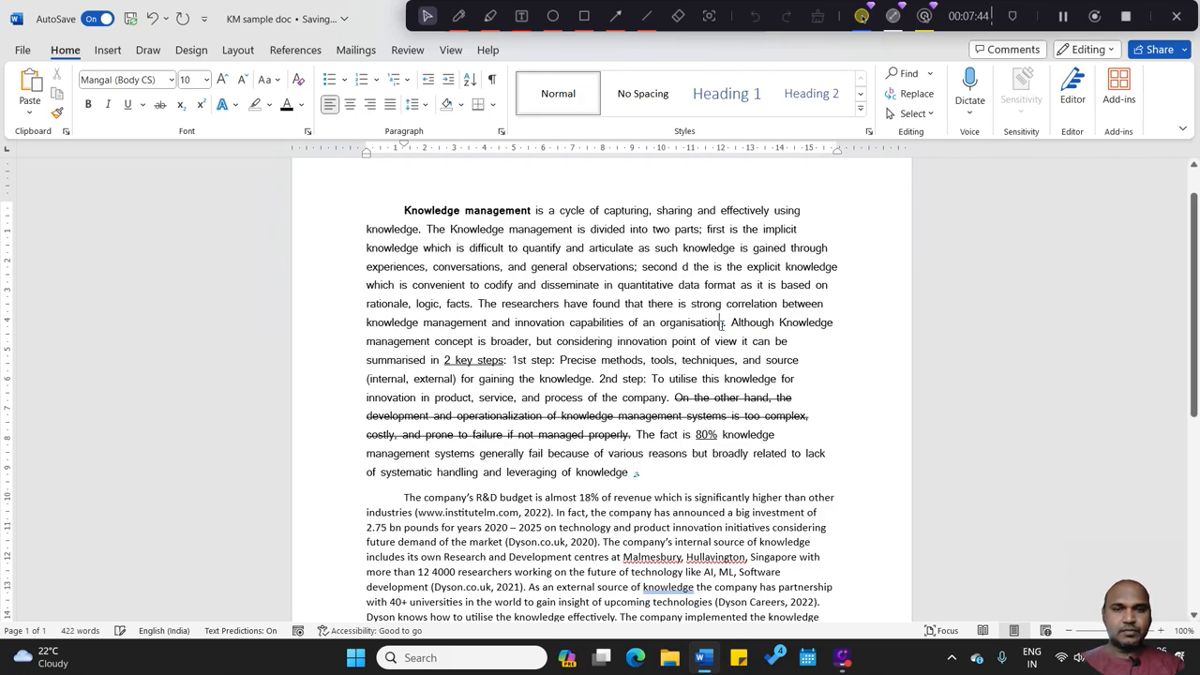
{"action": "left_click", "coordinate": [722, 323]}
{"action": "left_click", "coordinate": [696, 454]}
{"action": "key", "text": "BackSpace"}
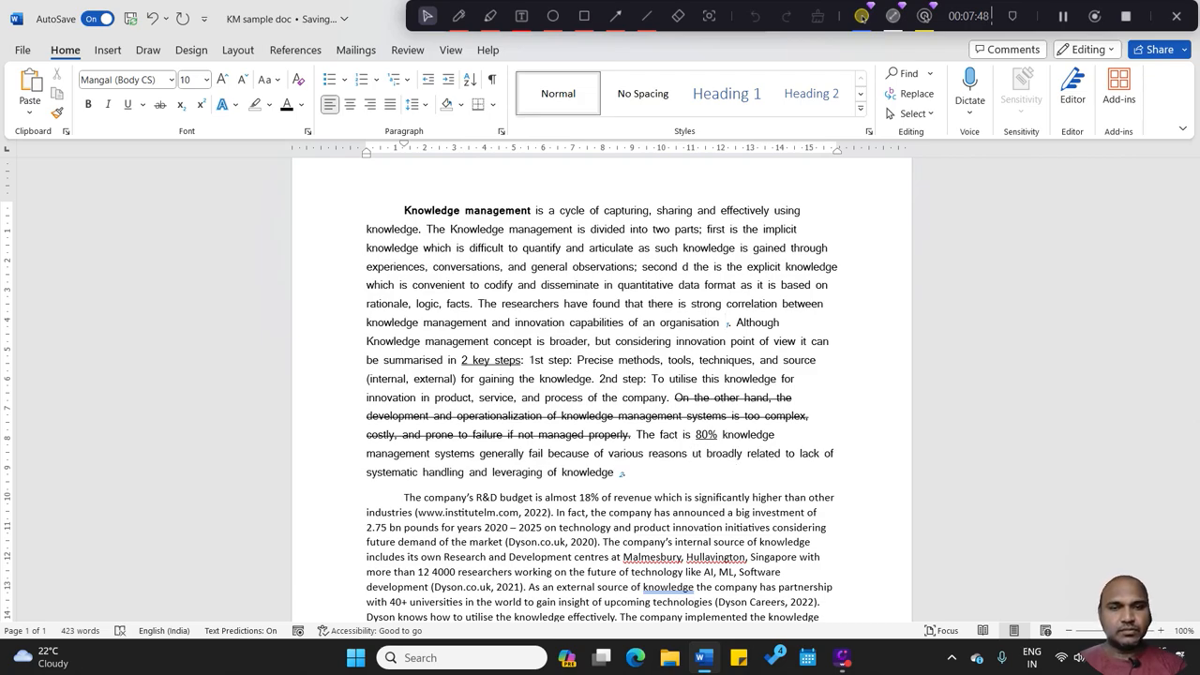
{"action": "key", "text": "ctrl+z"}
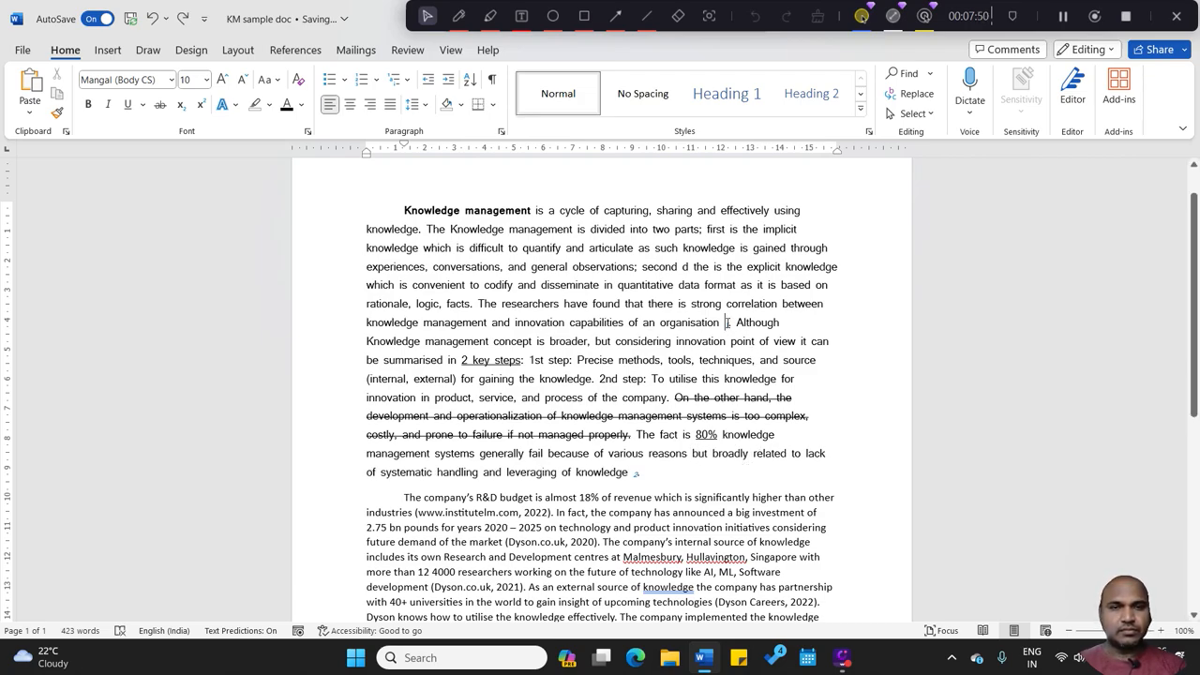
{"action": "key", "text": "BackSpace"}
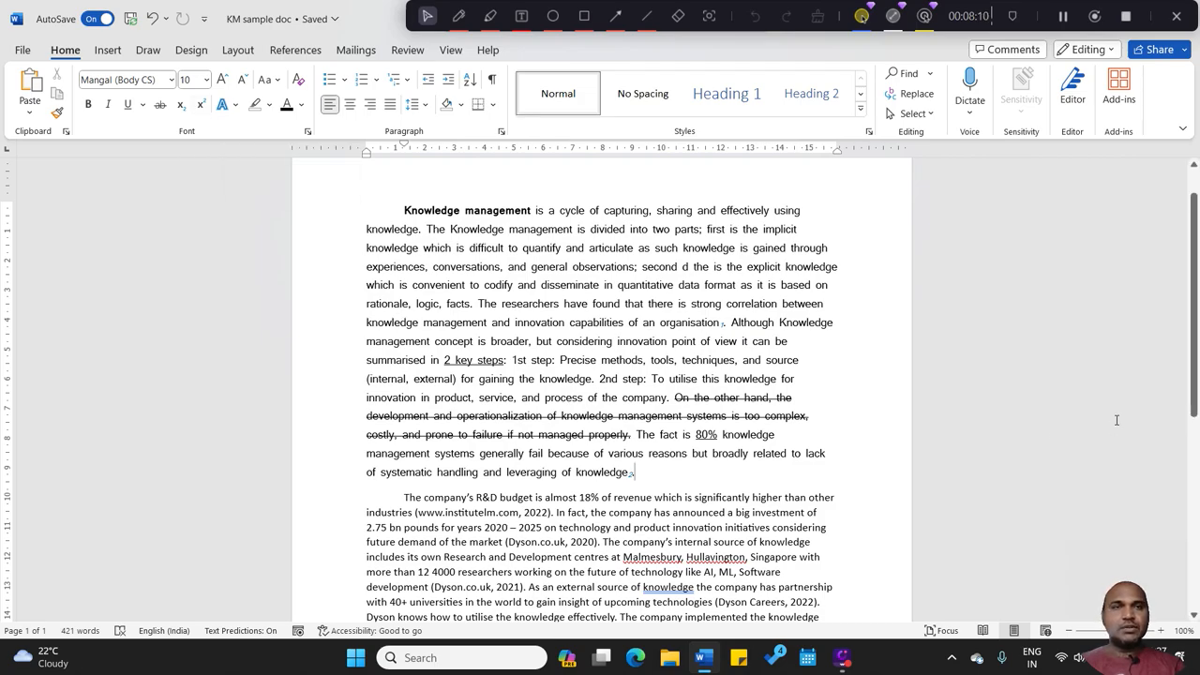
Step: Write the equation "X2+Y2=0" on a new line below the numbered reference list
{"action": "left_click_drag", "start_coordinate": [1195, 345], "coordinate": [1194, 533]}
{"action": "left_click", "coordinate": [460, 447]}
{"action": "key", "text": "BackSpace"}
{"action": "key", "text": "Return"}
{"action": "key", "text": "Return"}
{"action": "type", "text": "X"}
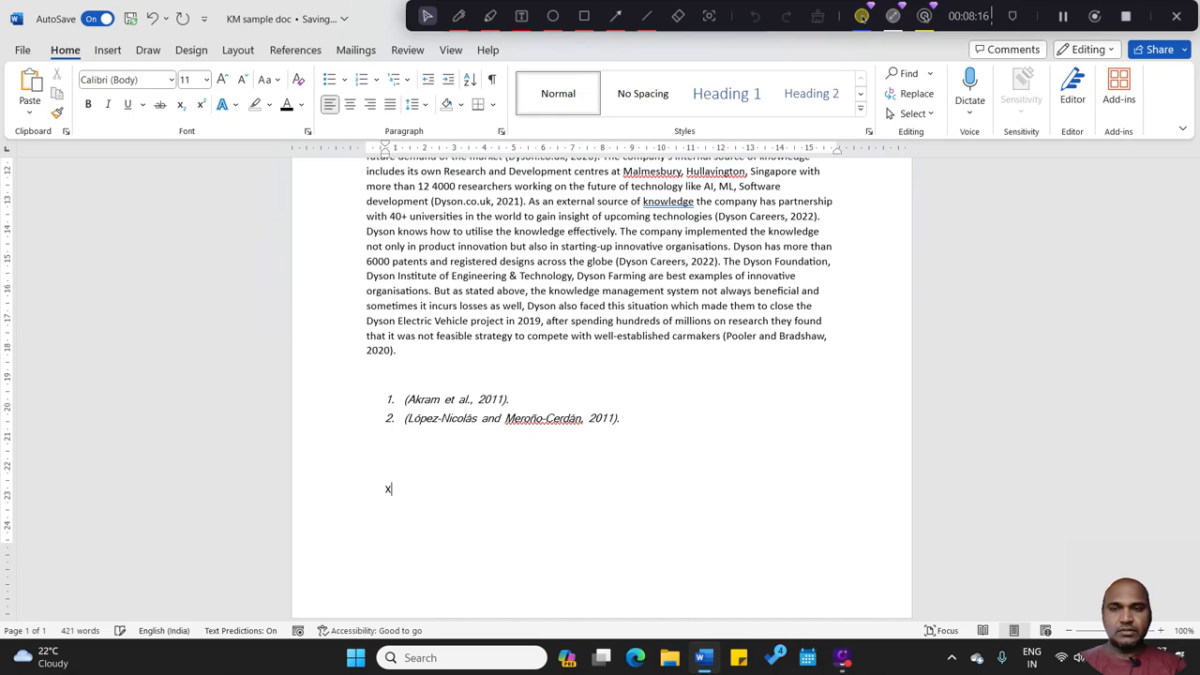
{"action": "type", "text": "2+Y2=0"}
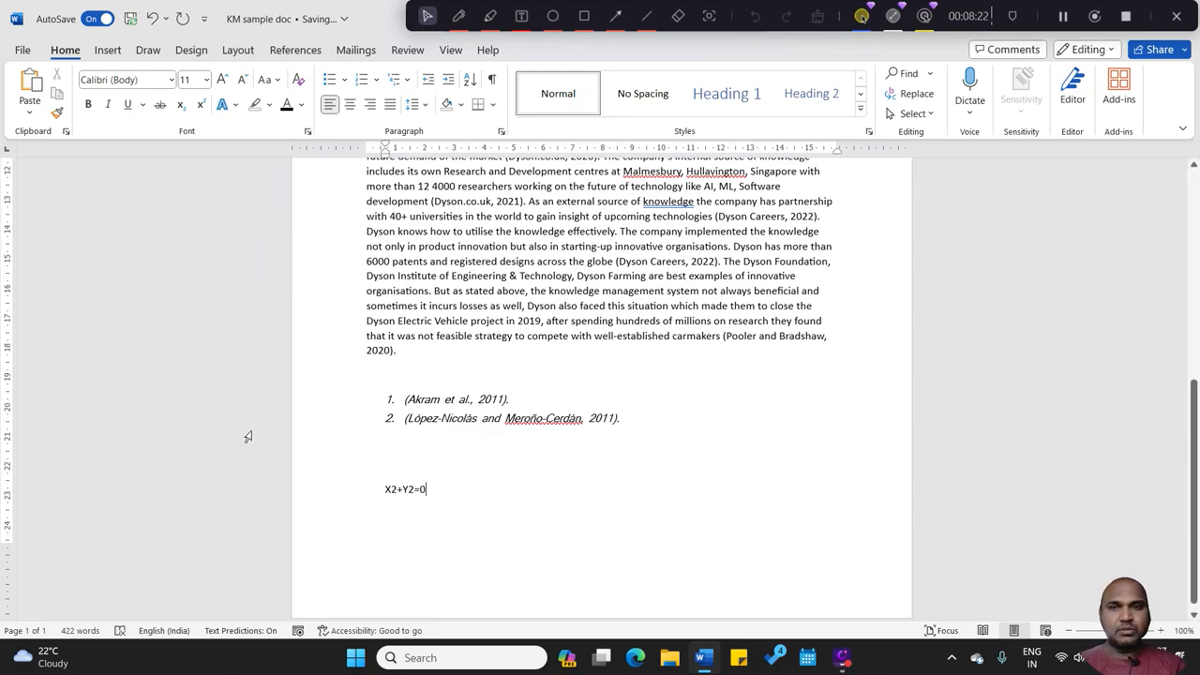
Step: Format both 2s in the equation X2+Y2=0 as superscript
{"action": "left_click_drag", "start_coordinate": [392, 488], "coordinate": [397, 488]}
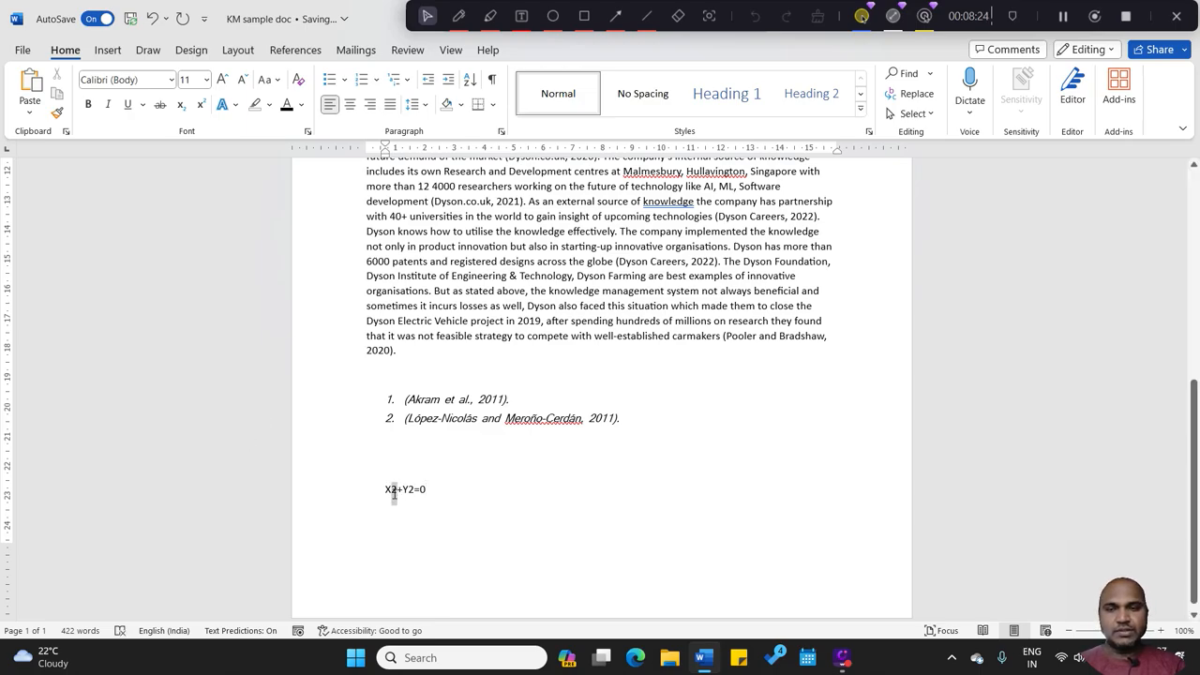
{"action": "left_click", "coordinate": [200, 105]}
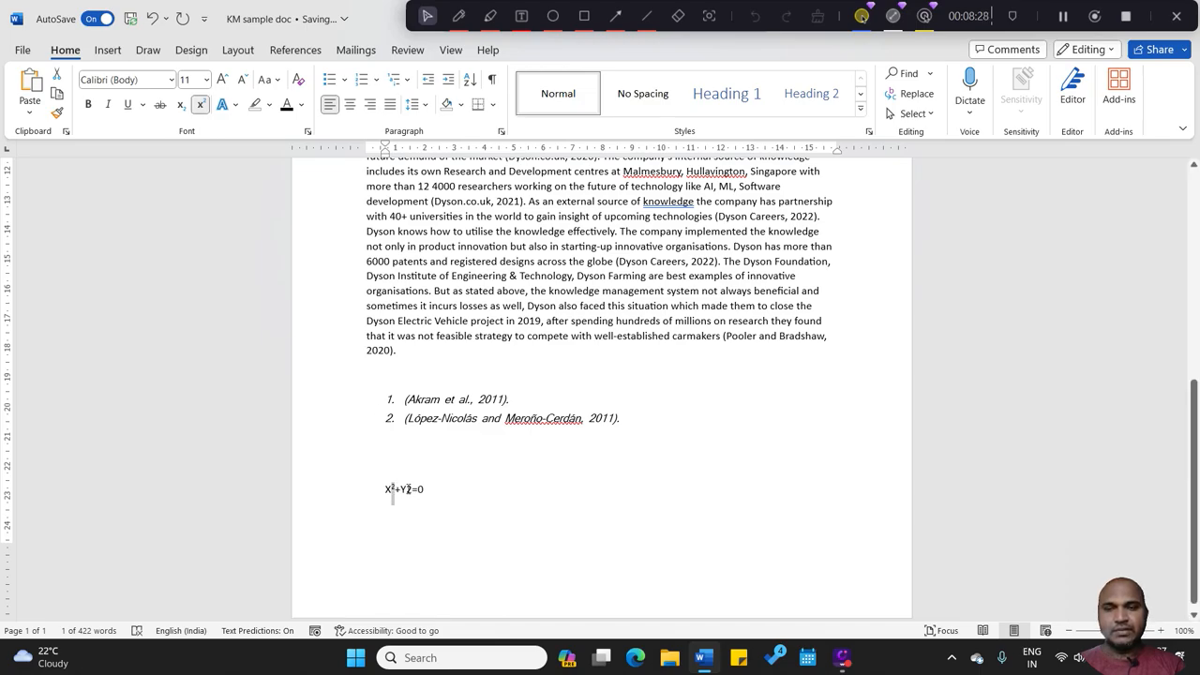
{"action": "left_click_drag", "start_coordinate": [405, 489], "coordinate": [414, 488]}
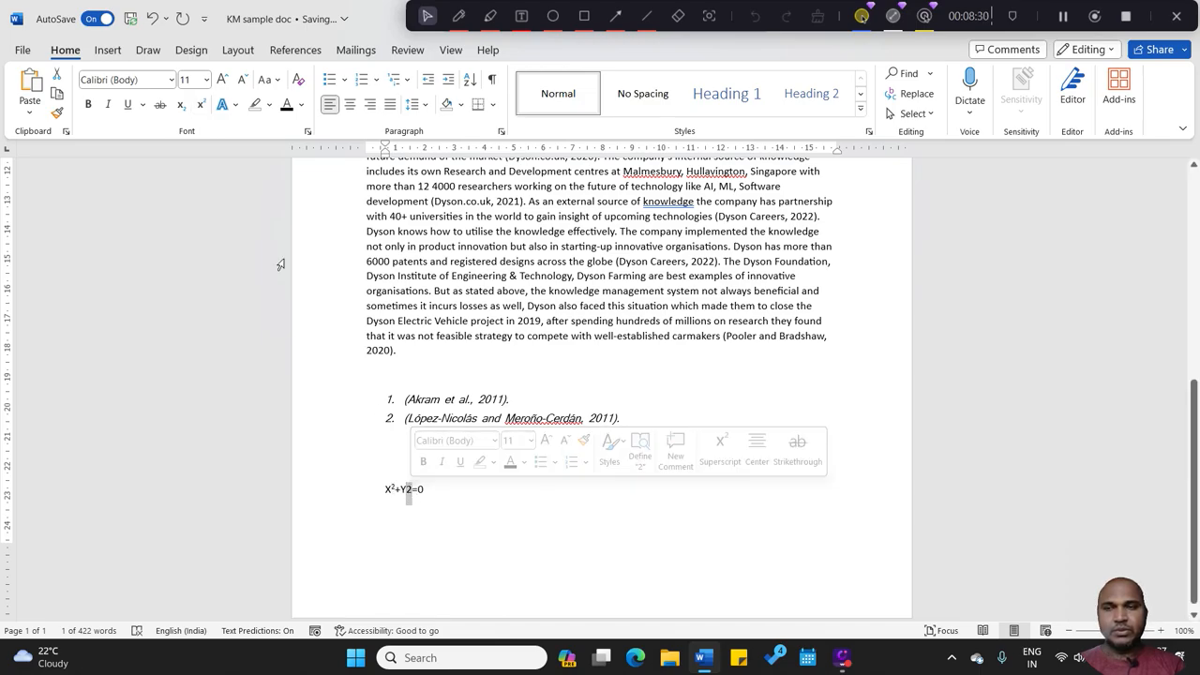
{"action": "left_click", "coordinate": [202, 106]}
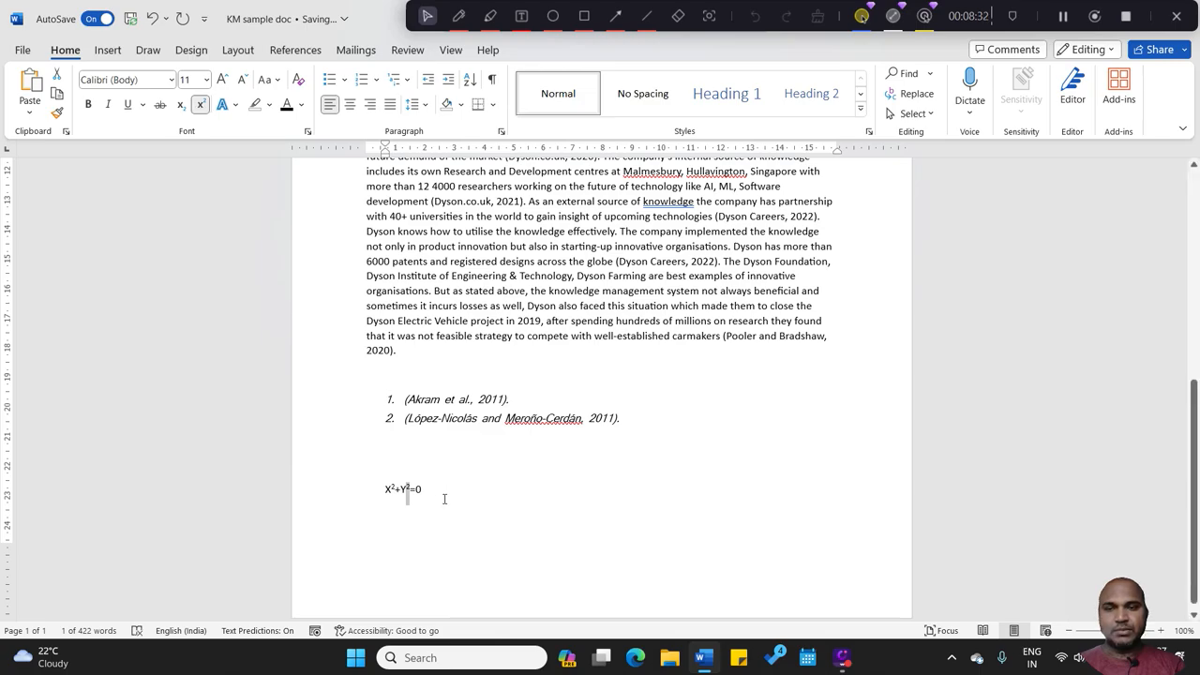
{"action": "left_click", "coordinate": [437, 490]}
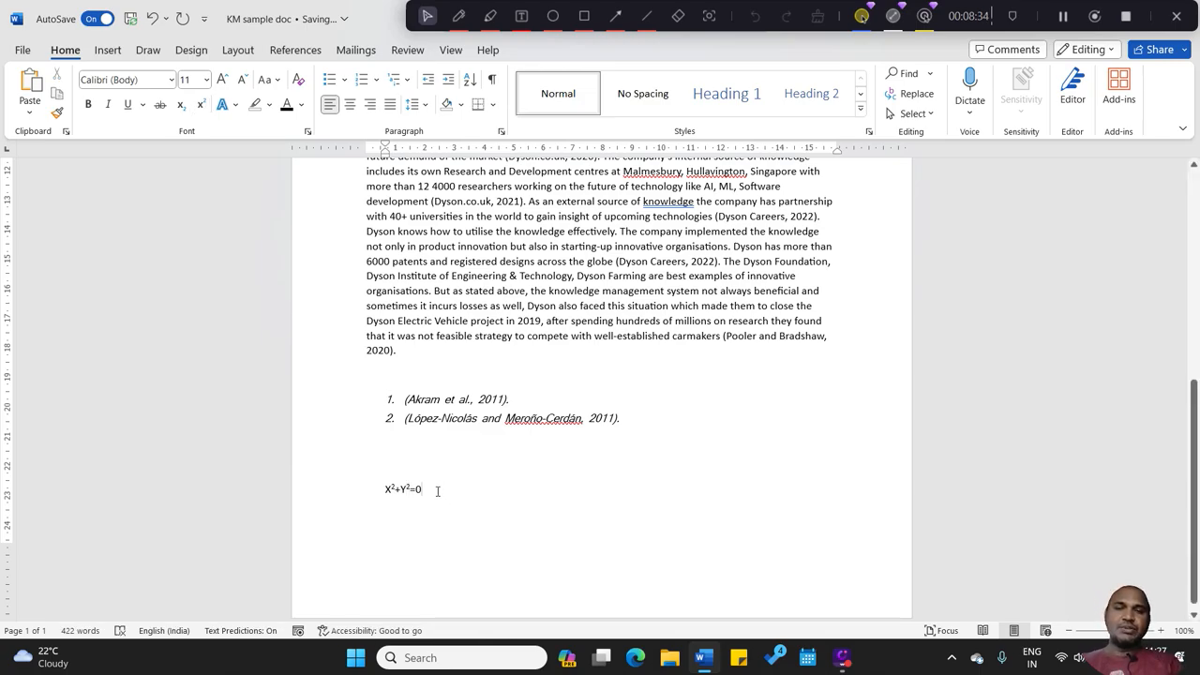